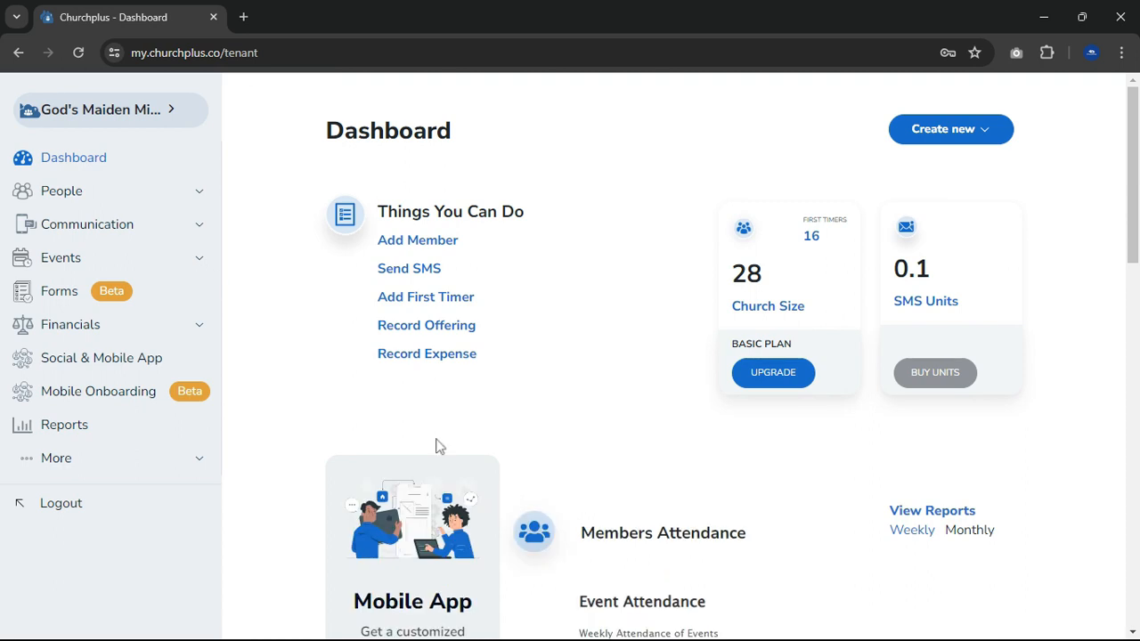
- Look over the dashboard and open the Mobile Onboarding section
scroll(622, 389, down, 4)
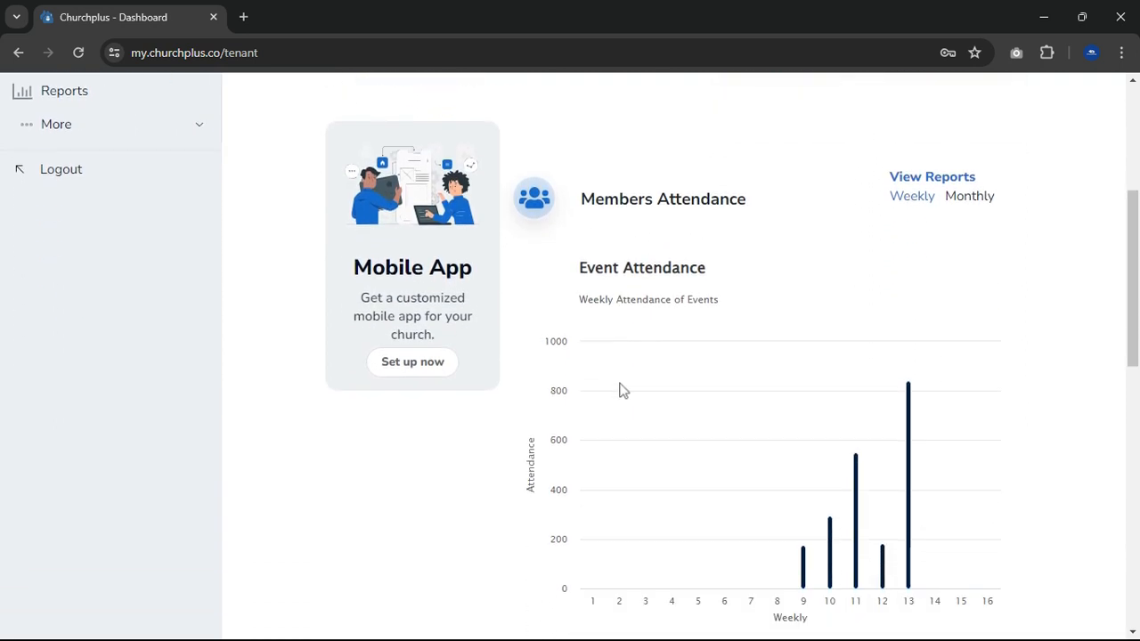
scroll(622, 389, up, 2)
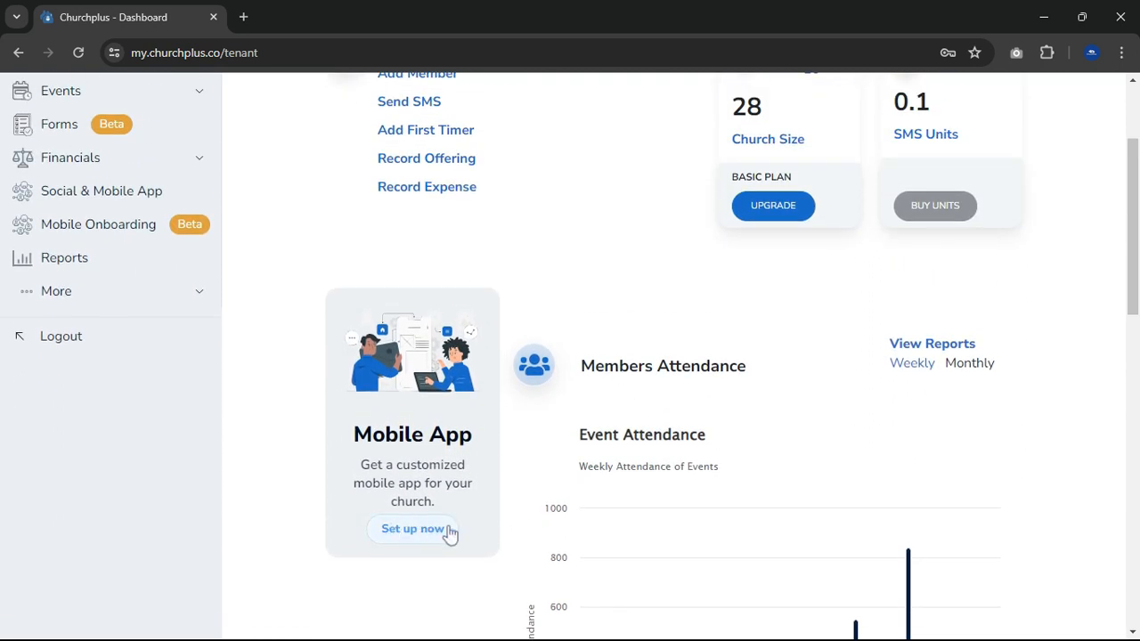
scroll(415, 448, up, 1)
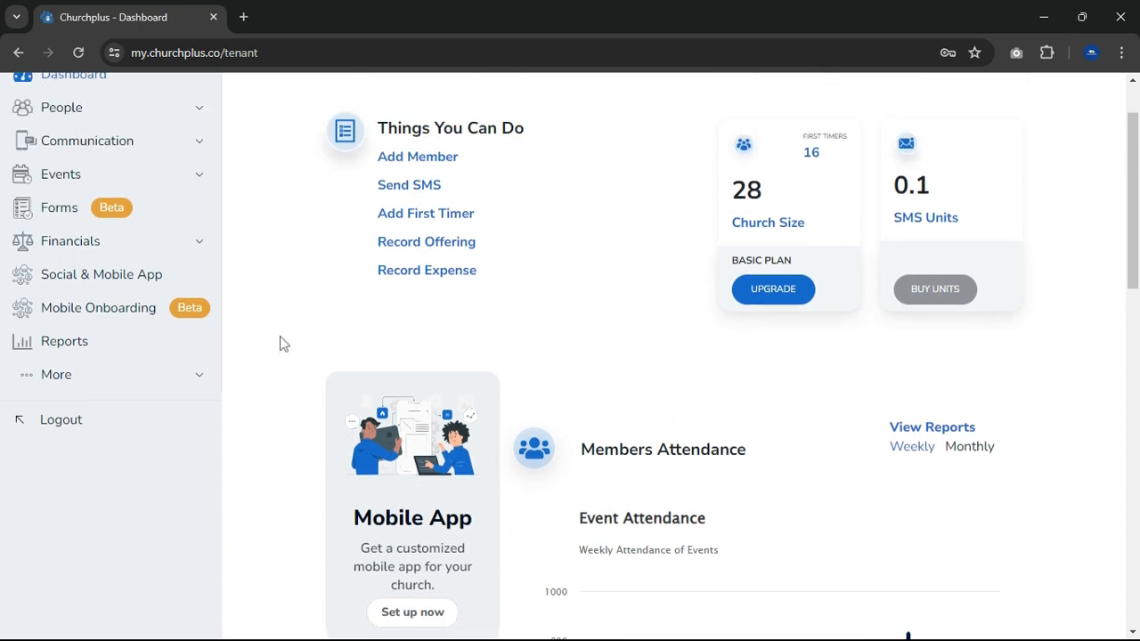
click(107, 309)
- Advance through the mobile app introduction, features and how-to pages, and start the onboarding process
scroll(297, 319, down, 1)
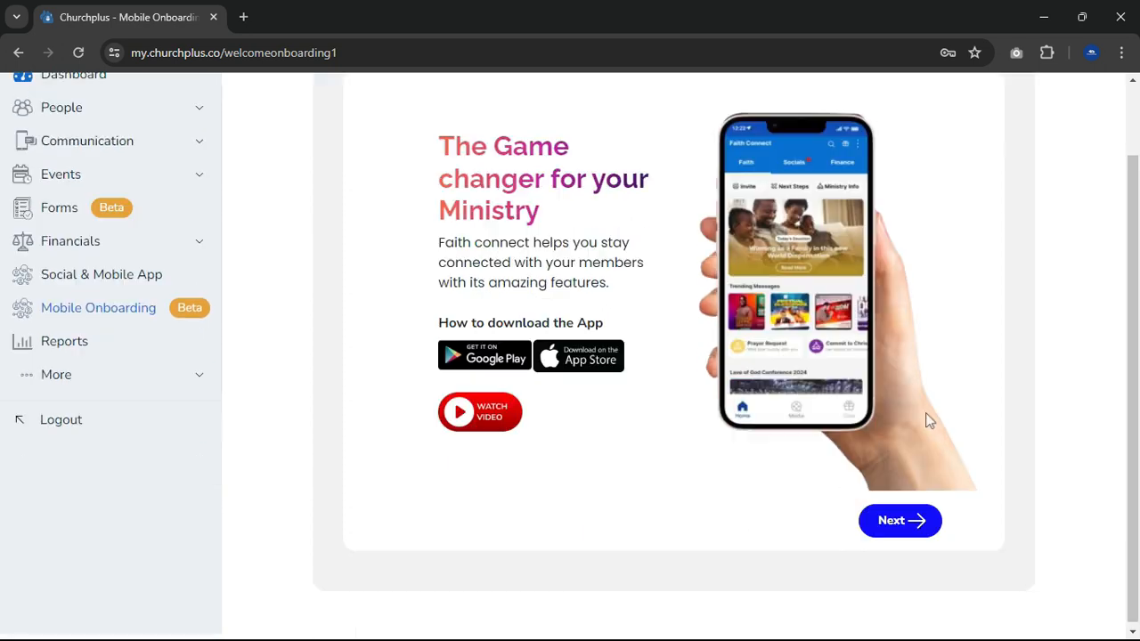
click(898, 524)
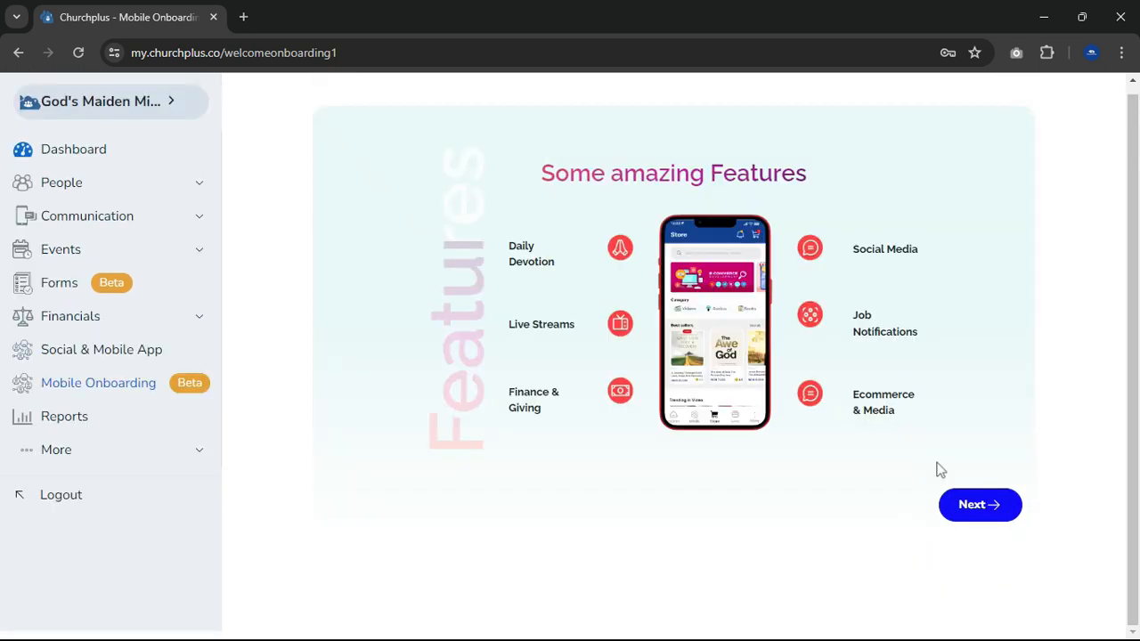
click(987, 509)
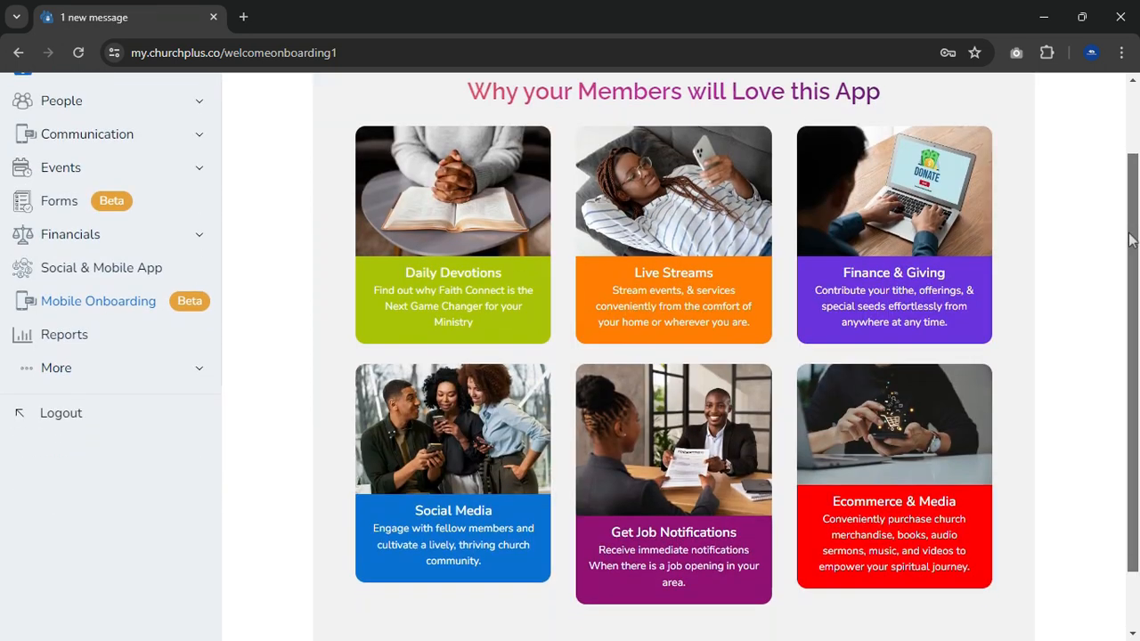
scroll(1129, 303, down, 2)
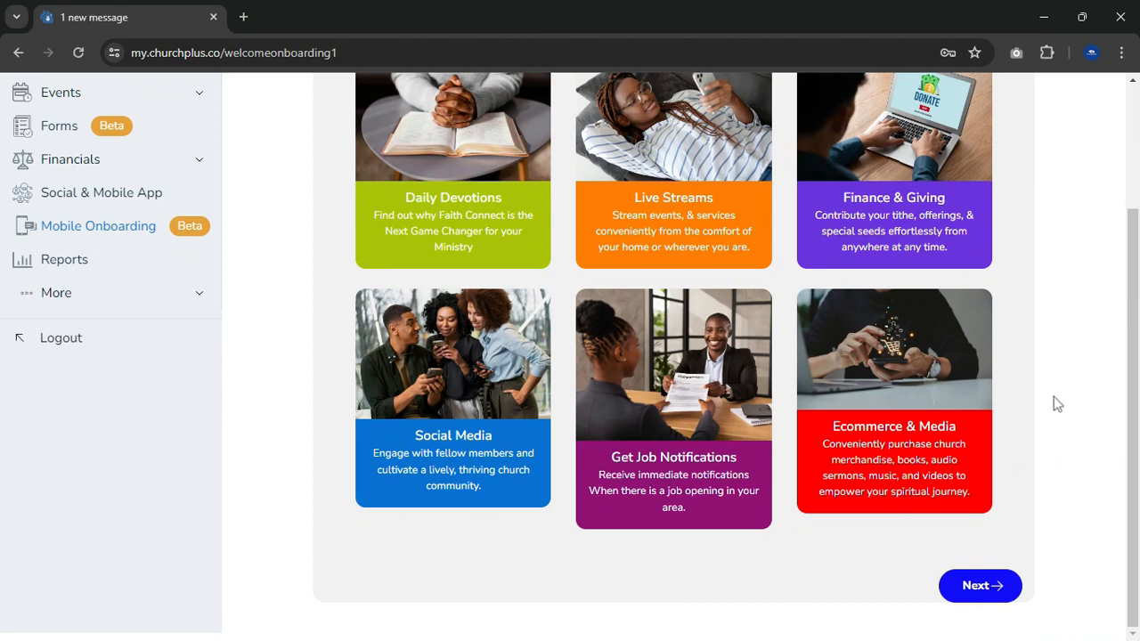
click(969, 588)
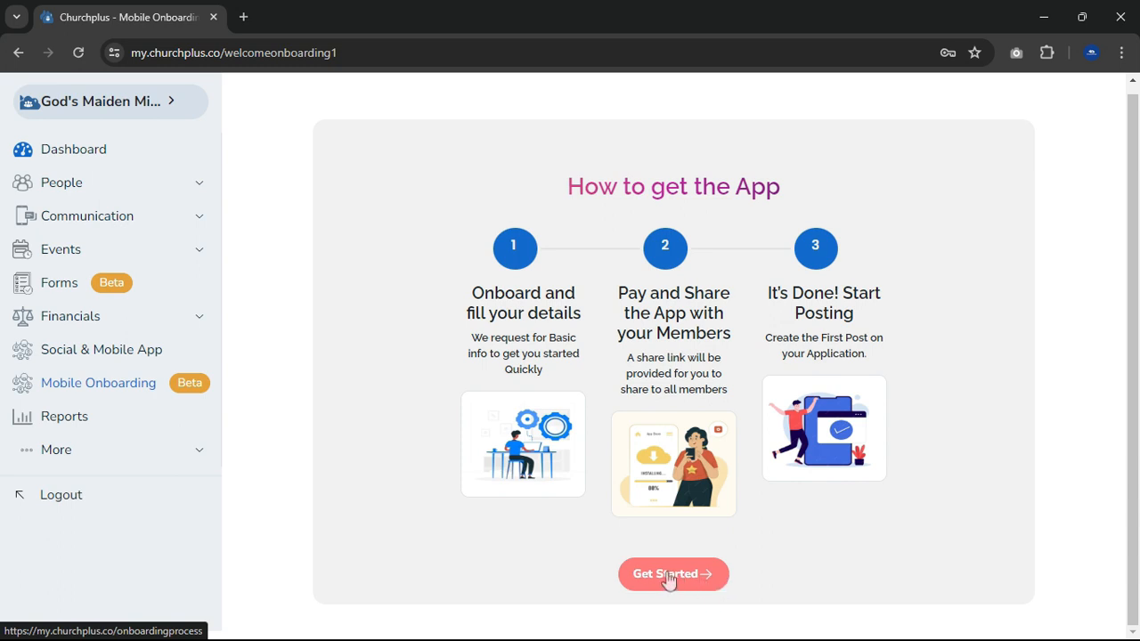
click(668, 577)
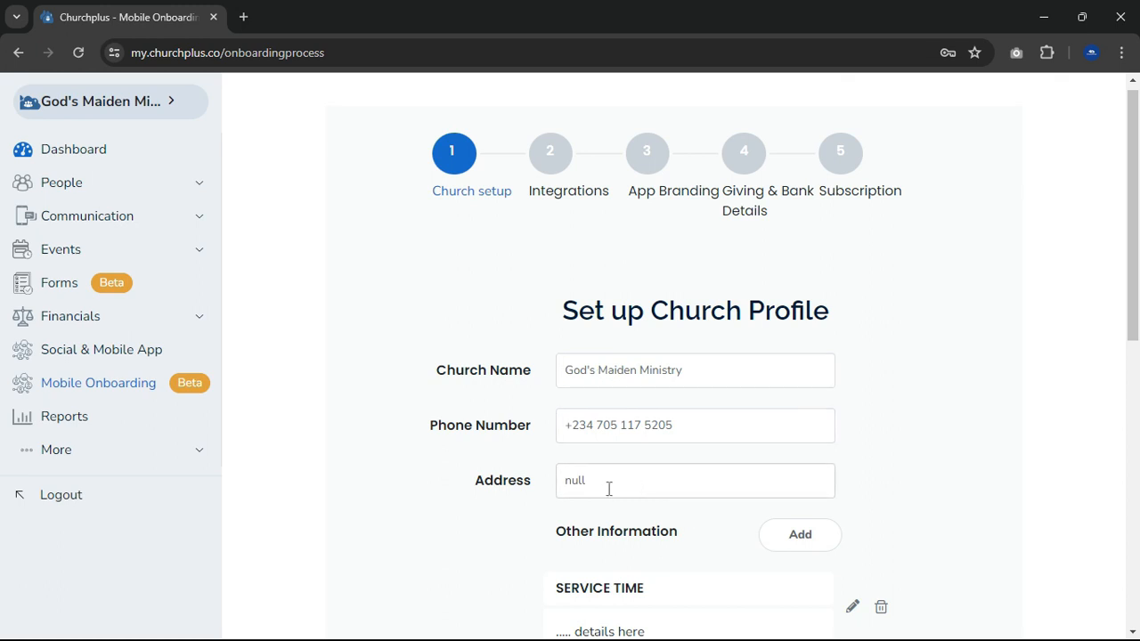
- Replace the address in the church profile with the church's postal address
scroll(607, 484, down, 1)
scroll(605, 445, down, 1)
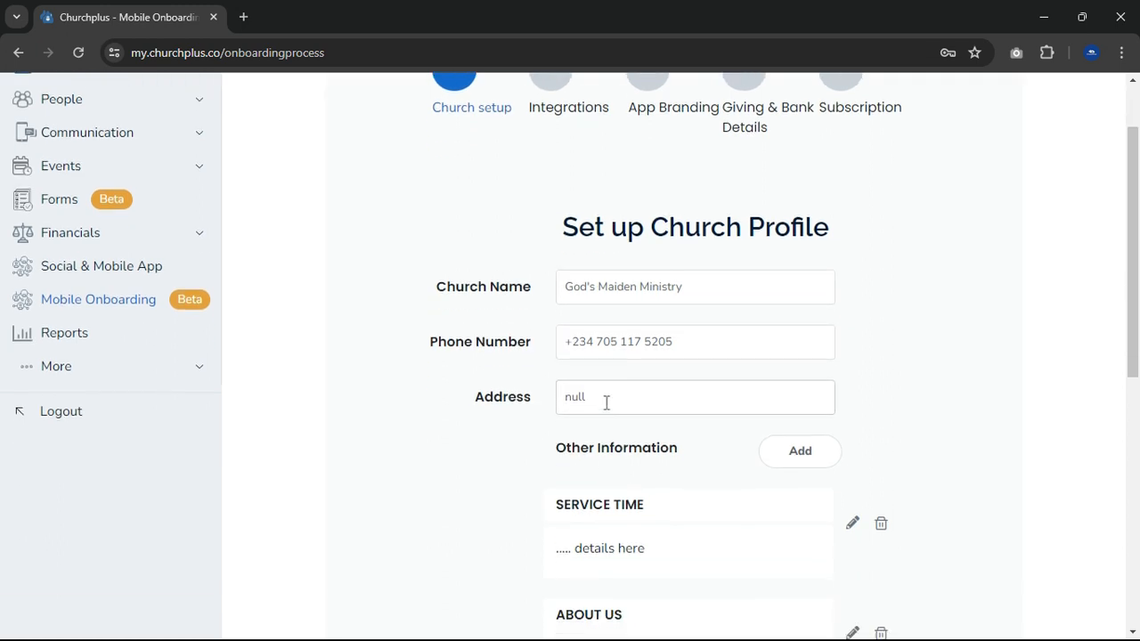
scroll(604, 402, down, 1)
click(613, 307)
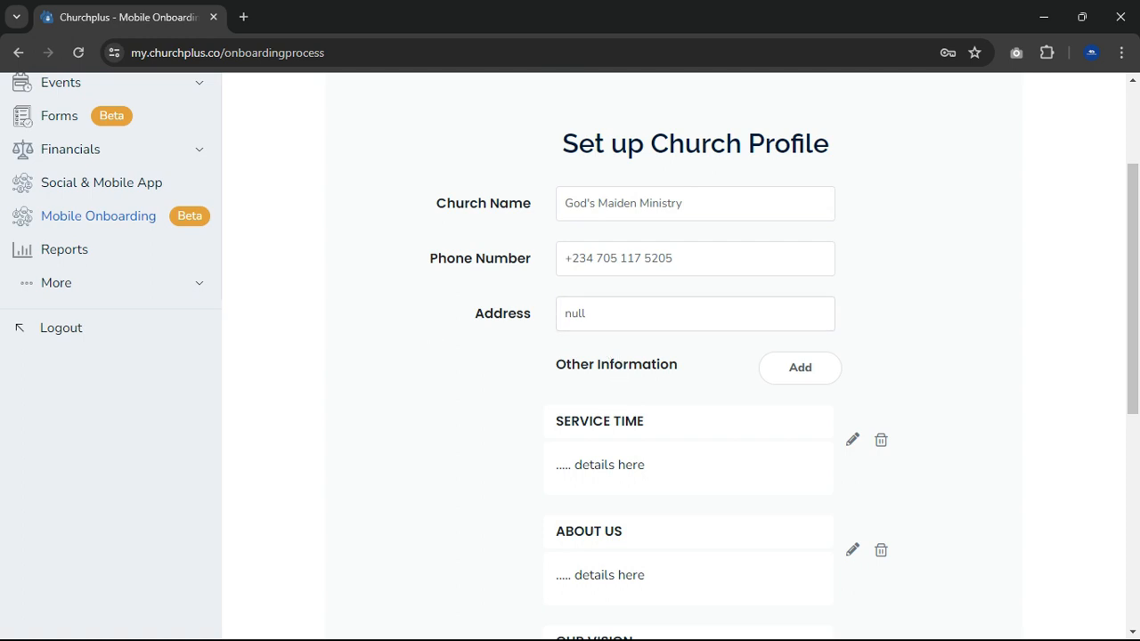
key(ctrl+a)
text(41 Saint str, lekki phase 1 lagos)
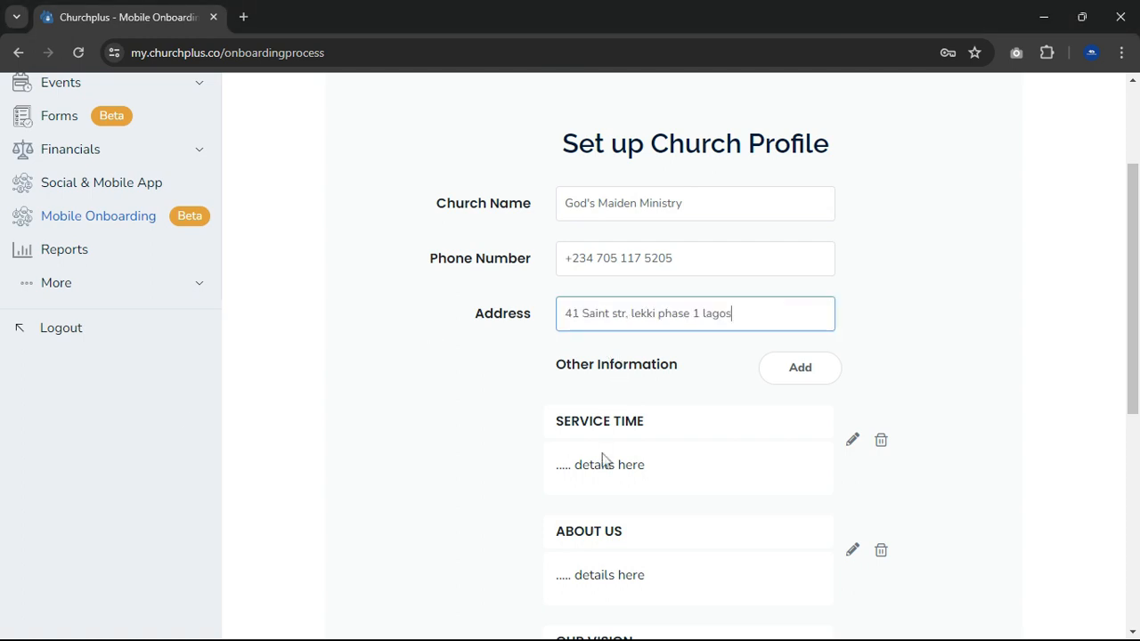
- Replace the placeholder details of the OUR MISSION entry with "To Preach the Gospel" and save it
scroll(708, 441, down, 1)
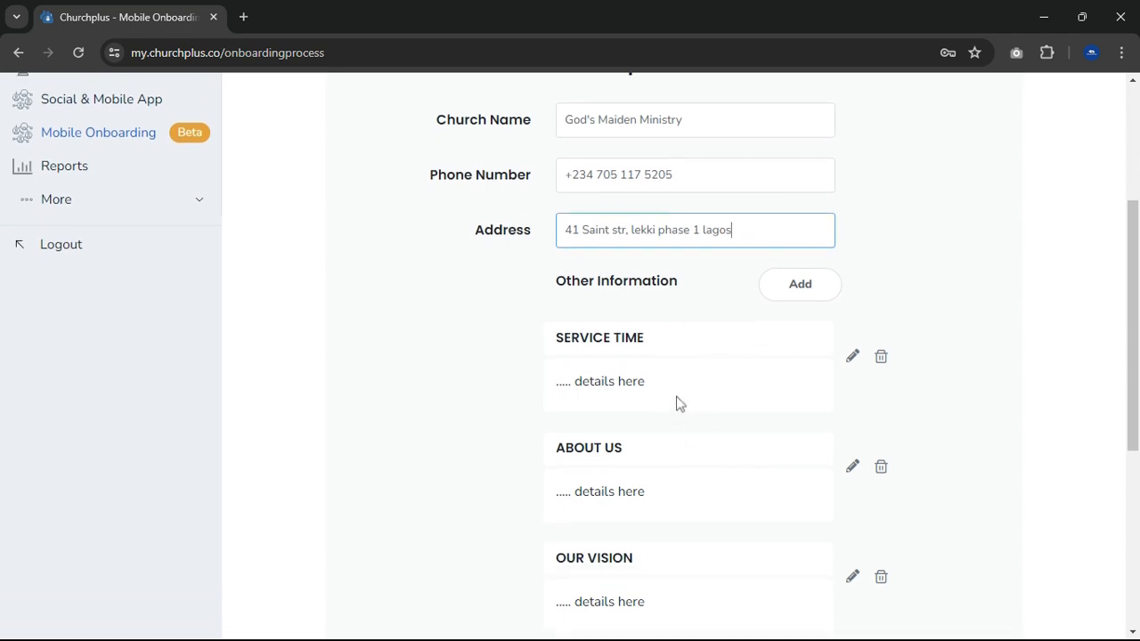
scroll(695, 383, down, 1)
scroll(712, 366, down, 1)
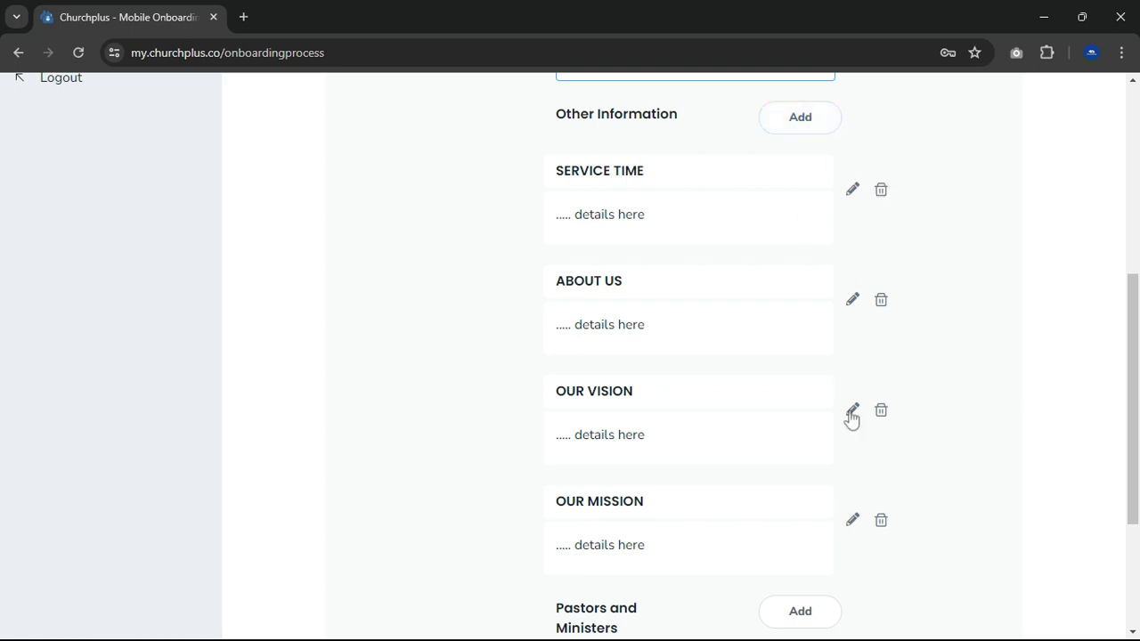
click(853, 521)
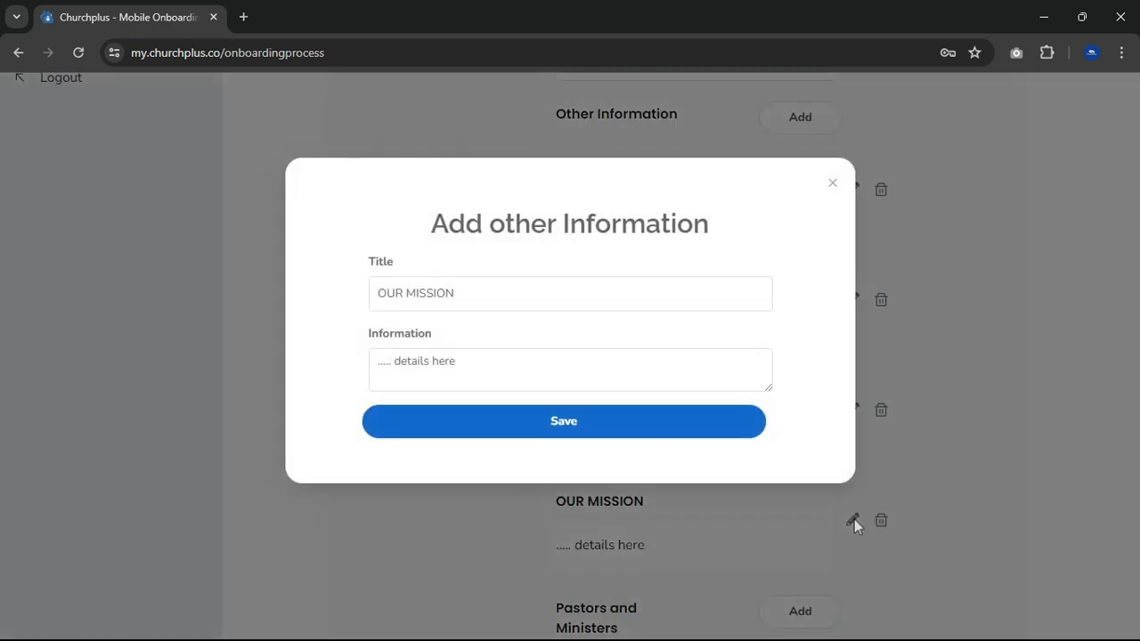
click(497, 290)
click(463, 371)
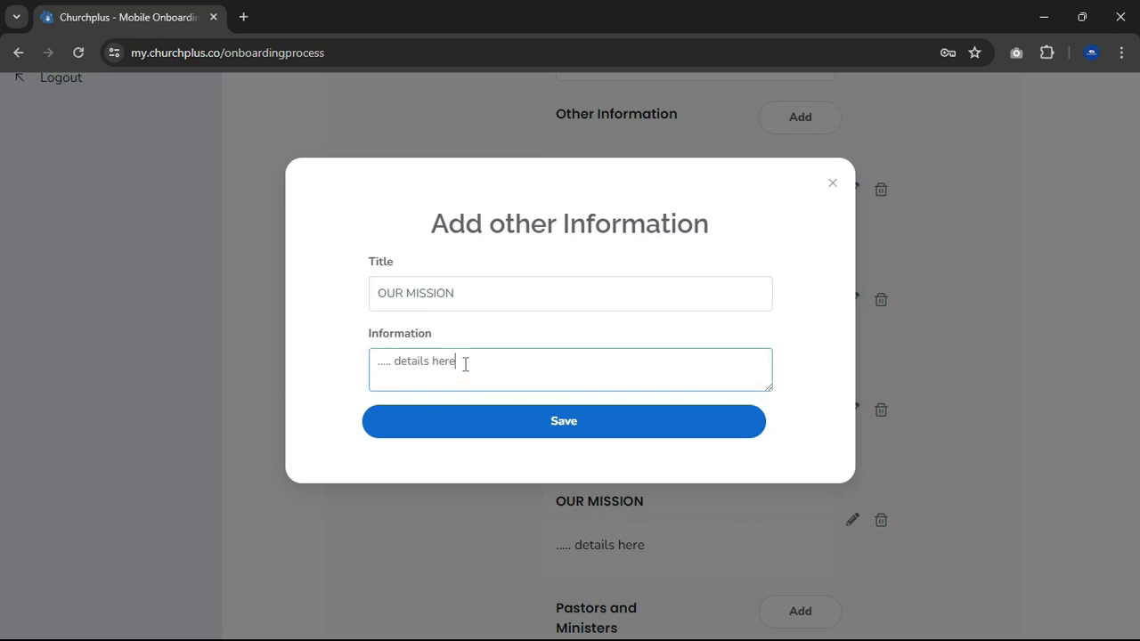
triple_click(431, 362)
key(BackSpace)
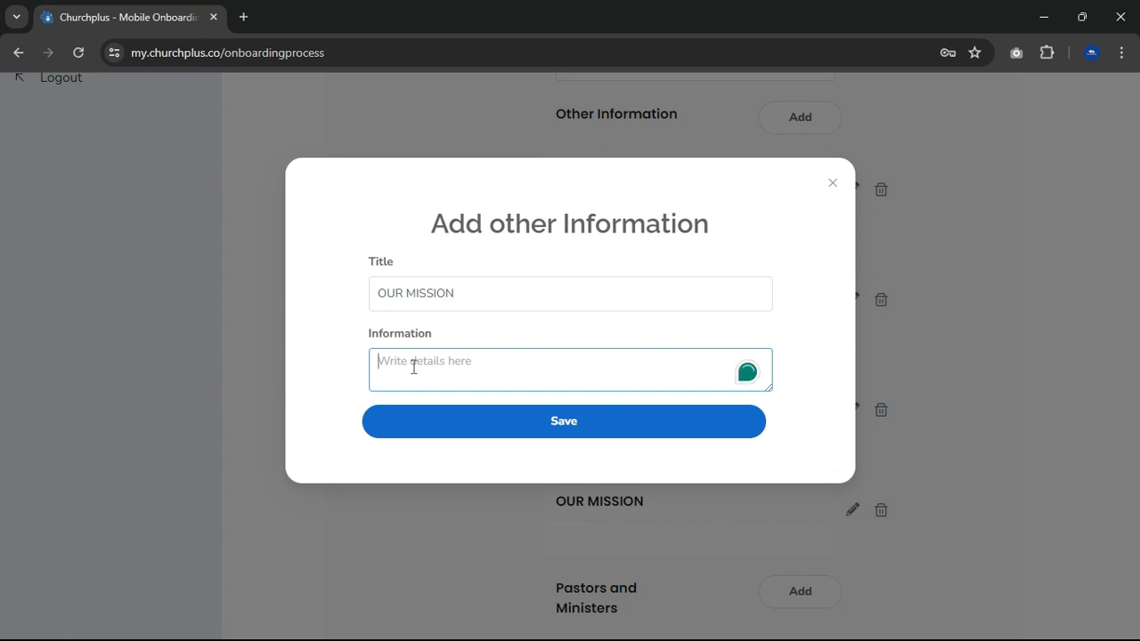
text(To prea)
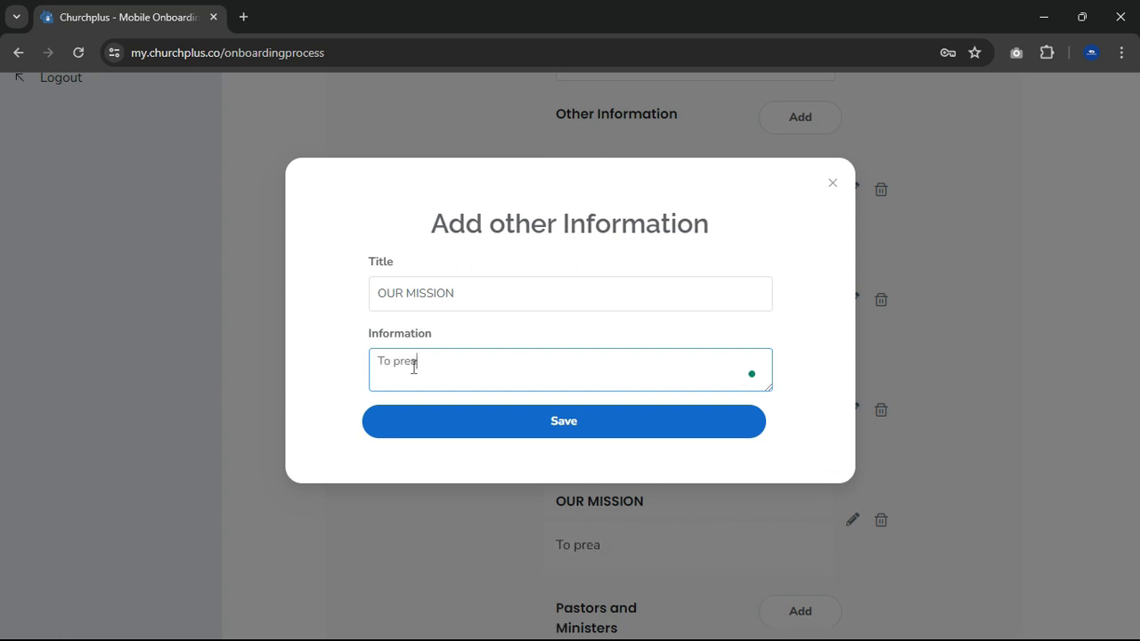
text(ch the Gosp)
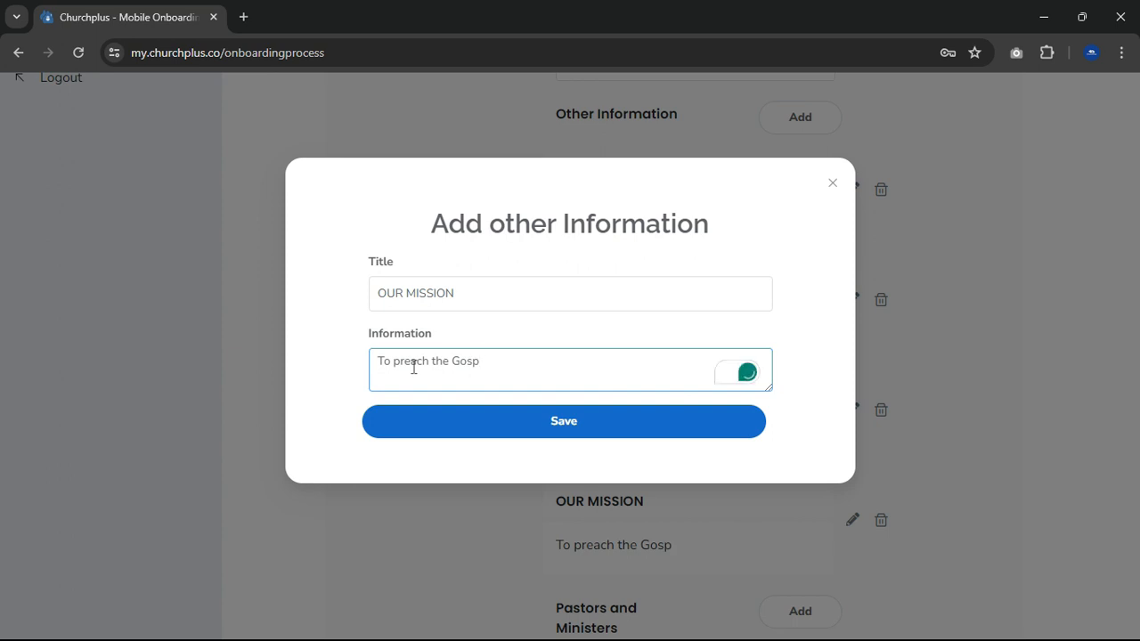
text(el)
click(399, 362)
key(BackSpace)
text(P)
click(593, 428)
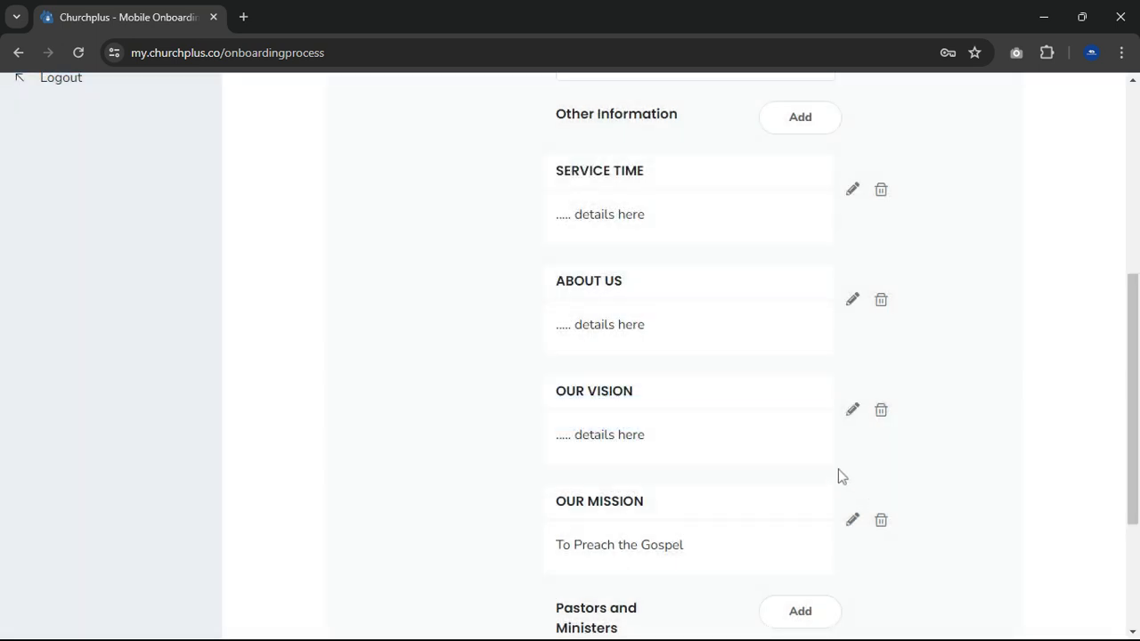
- Replace the placeholder details of the OUR VISION entry with "To reach the unsaved soul" and save it
click(852, 410)
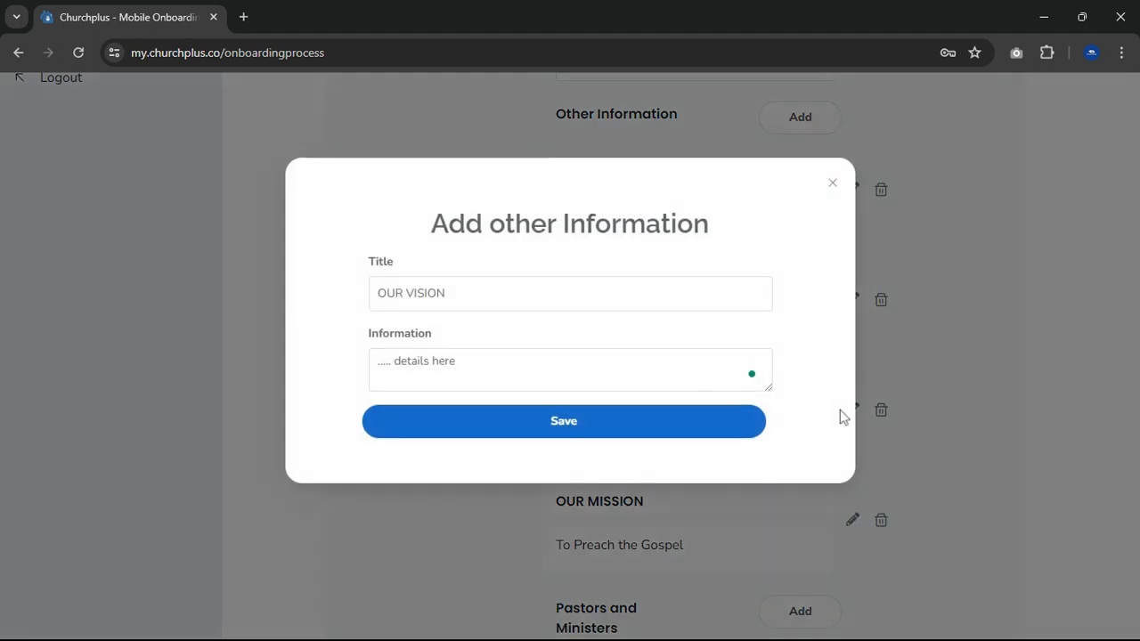
click(471, 364)
text(To rea)
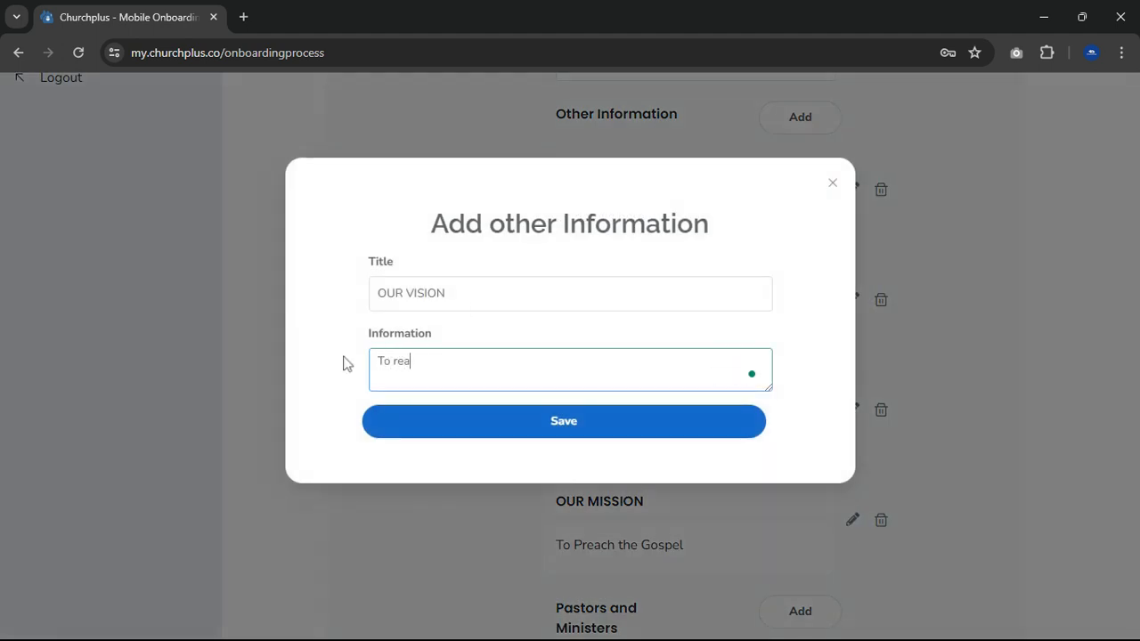
text(ch the unsa)
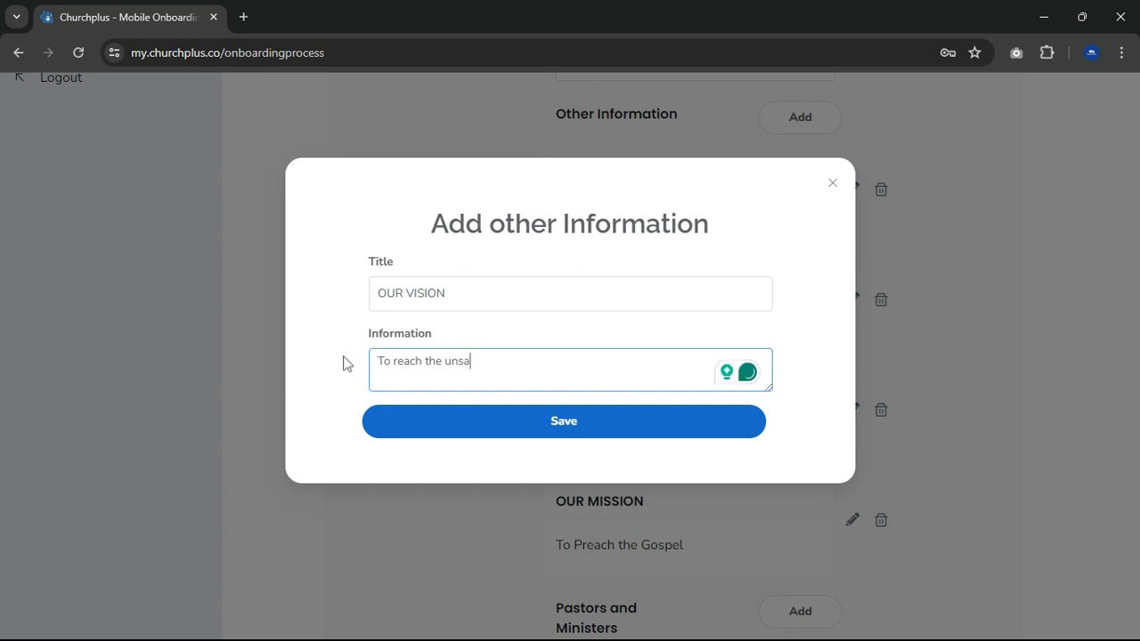
text(ved sou)
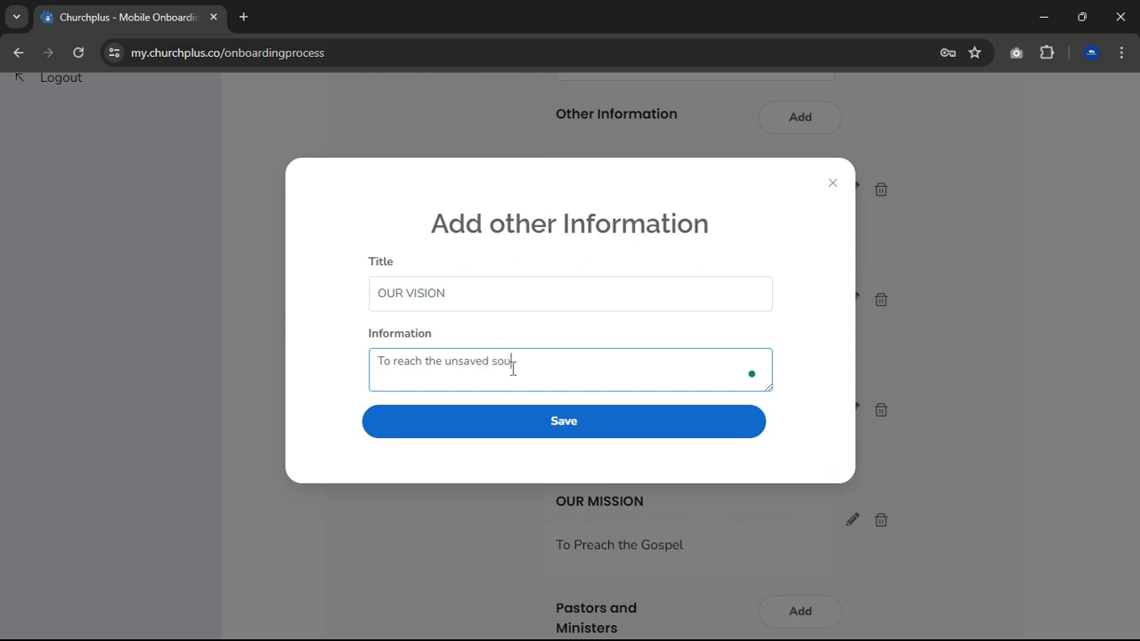
text(l)
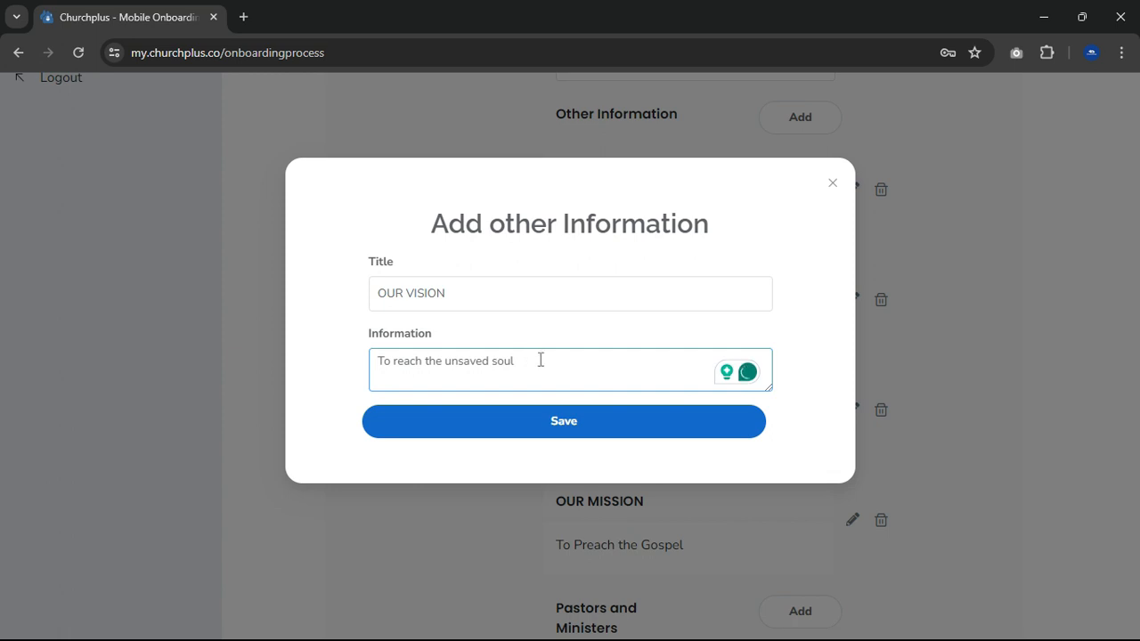
click(569, 426)
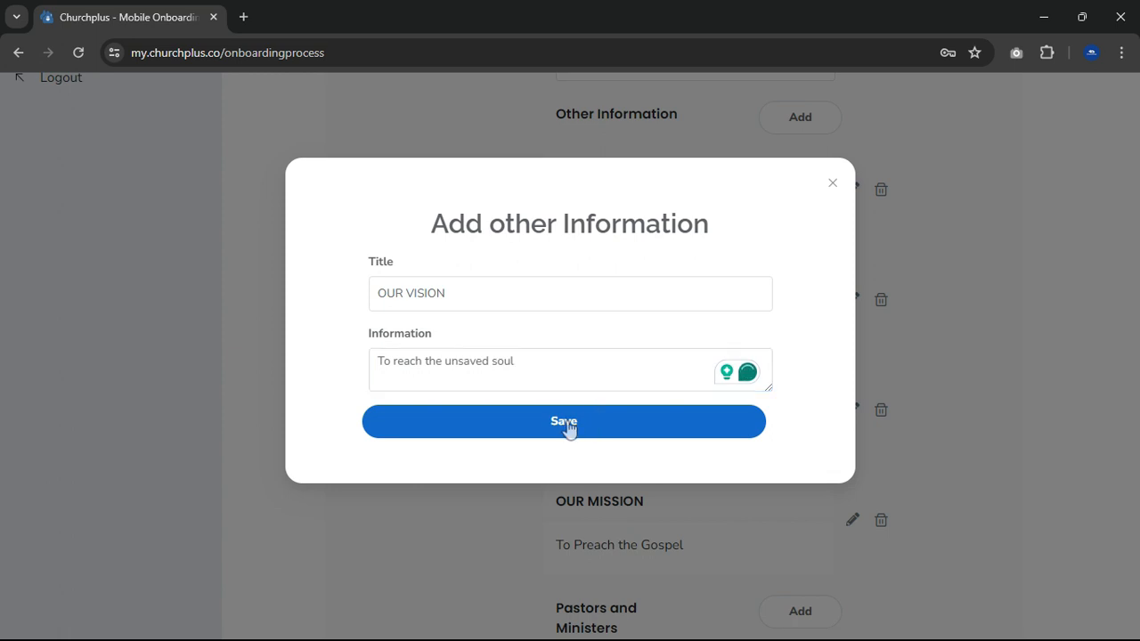
click(569, 424)
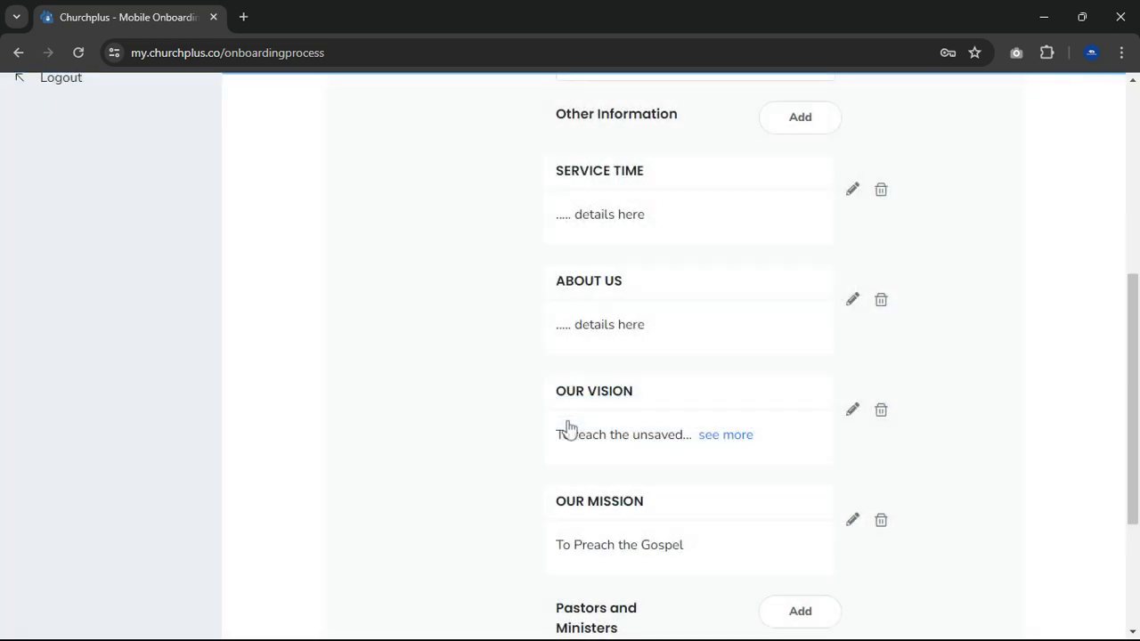
- Replace the placeholder details of the ABOUT US entry with "A God-fearing church with the", accepting the hyphen correction for "God-fearing"
click(852, 301)
click(458, 366)
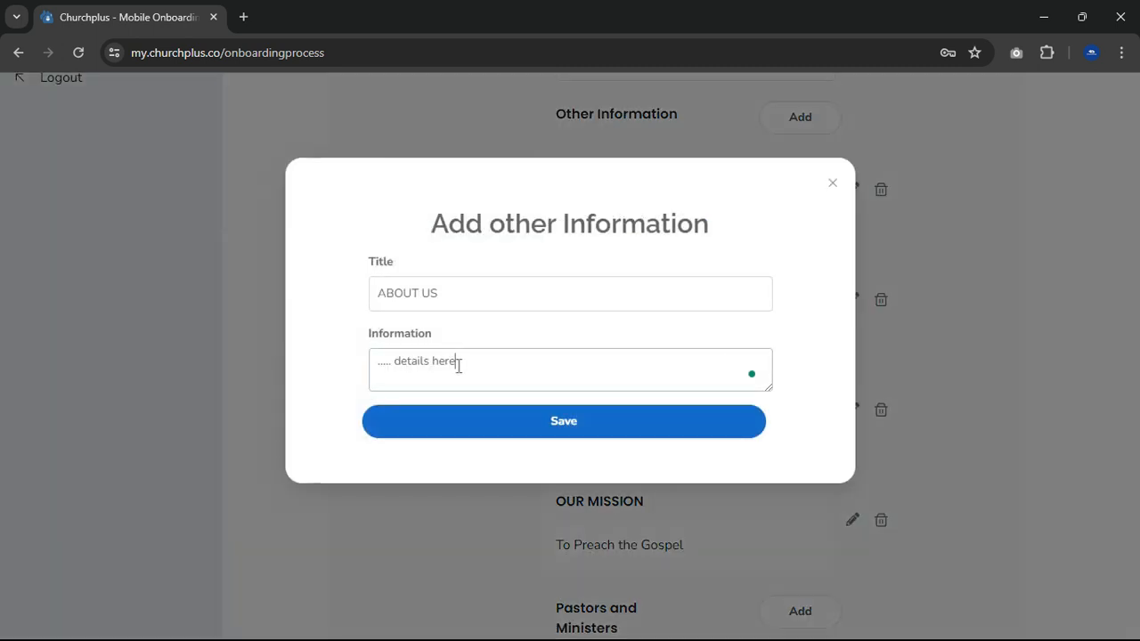
drag(459, 366, 365, 363)
text(A )
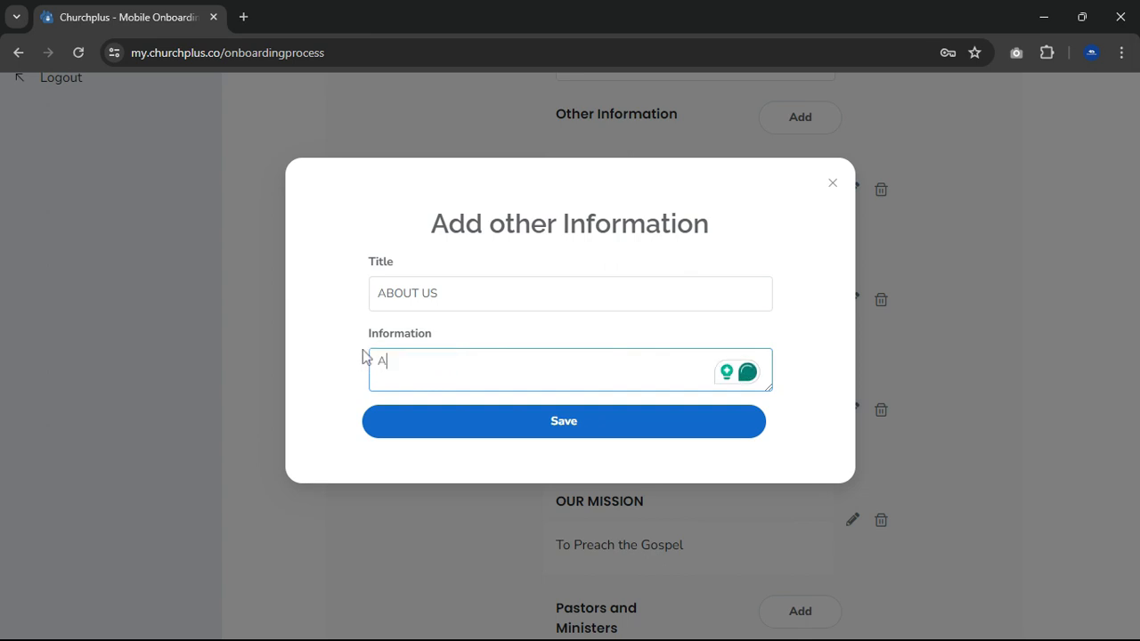
text(g)
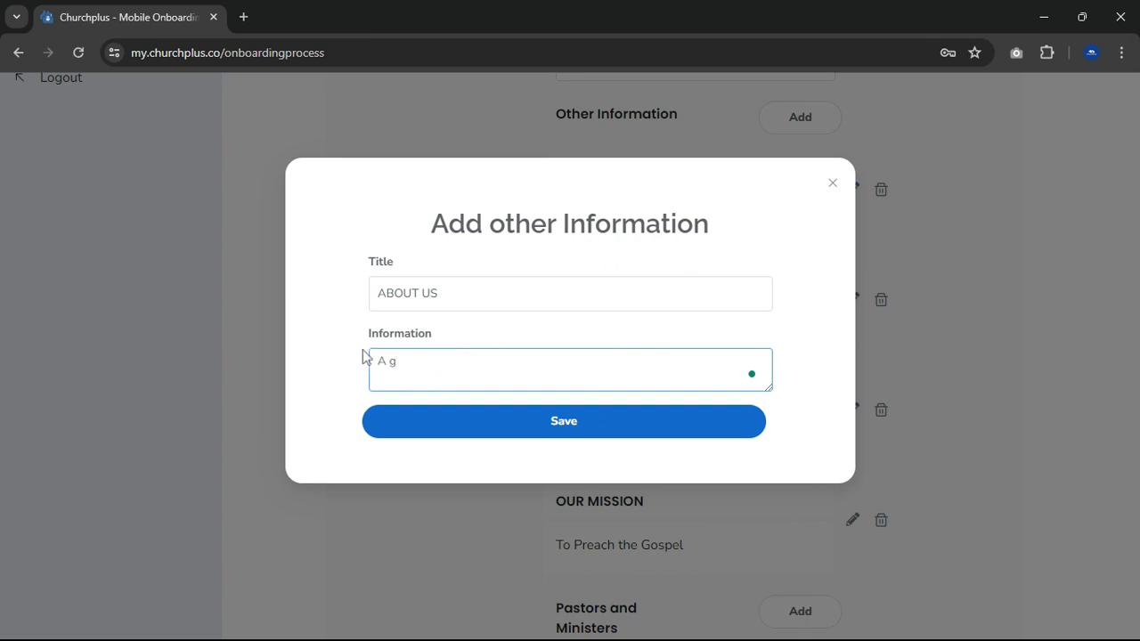
text(o)
key(BackSpace)
key(BackSpace)
text(G)
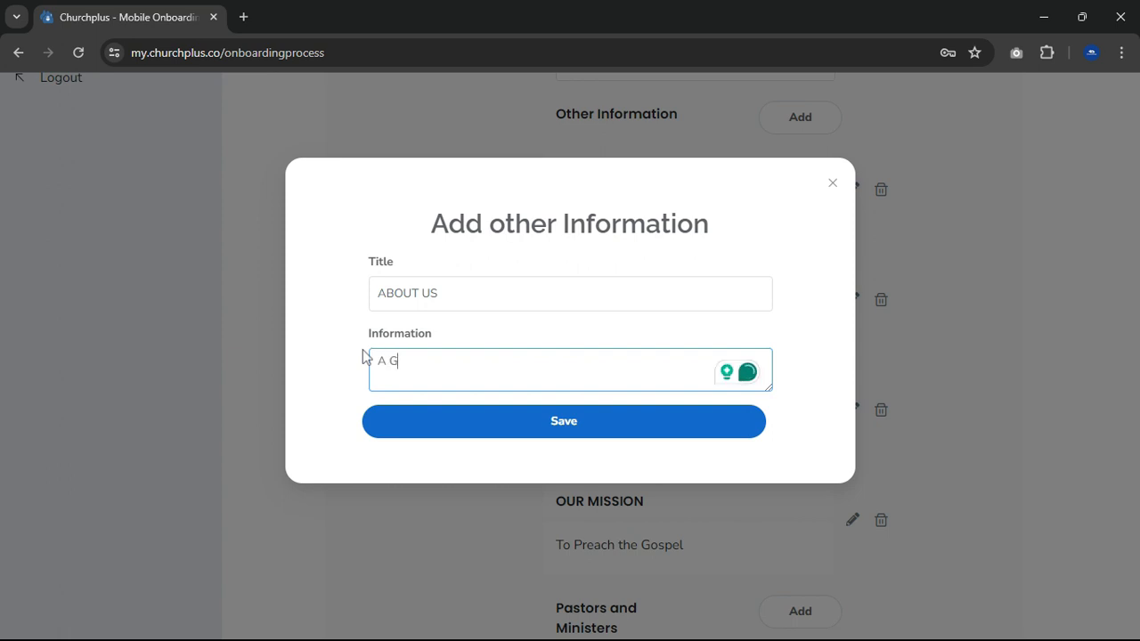
text(od fearing churc)
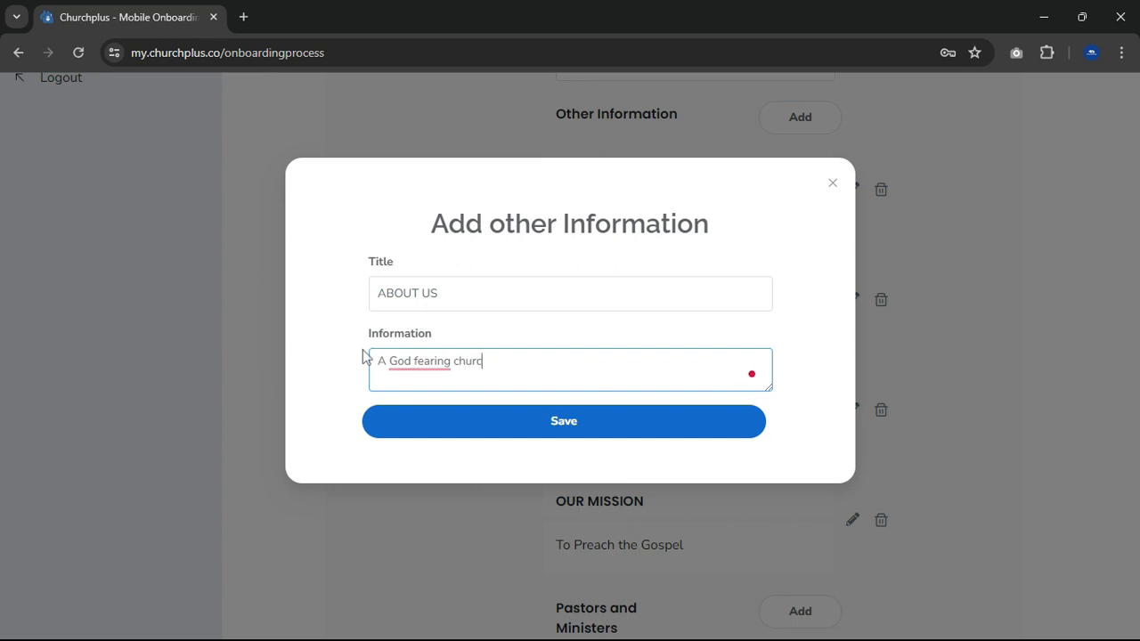
text(h with the)
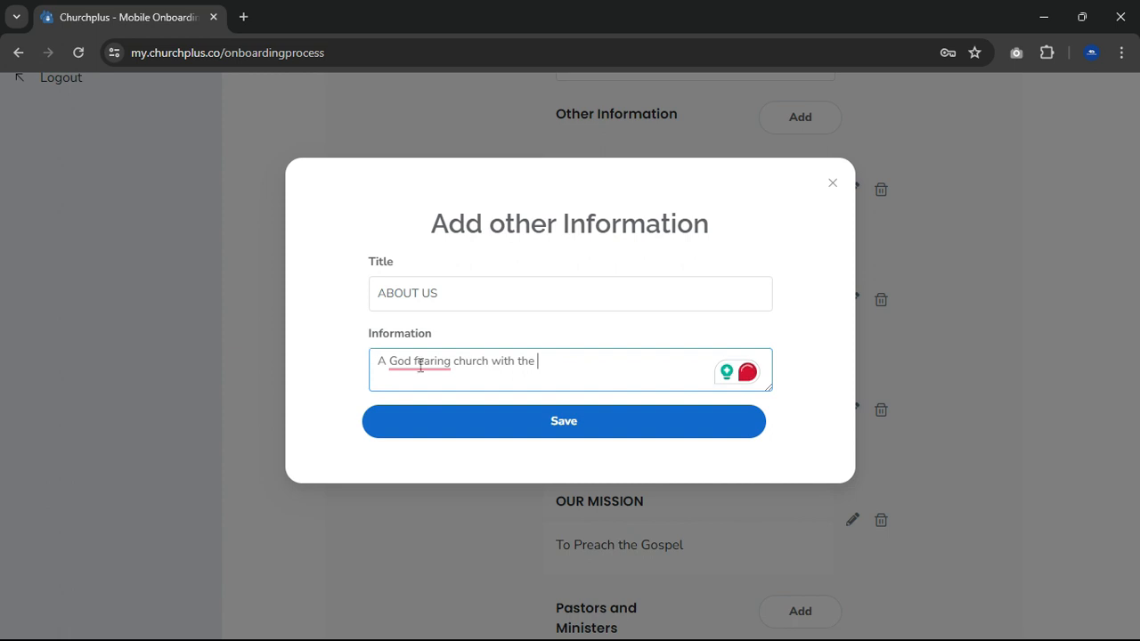
mouse_move(420, 366)
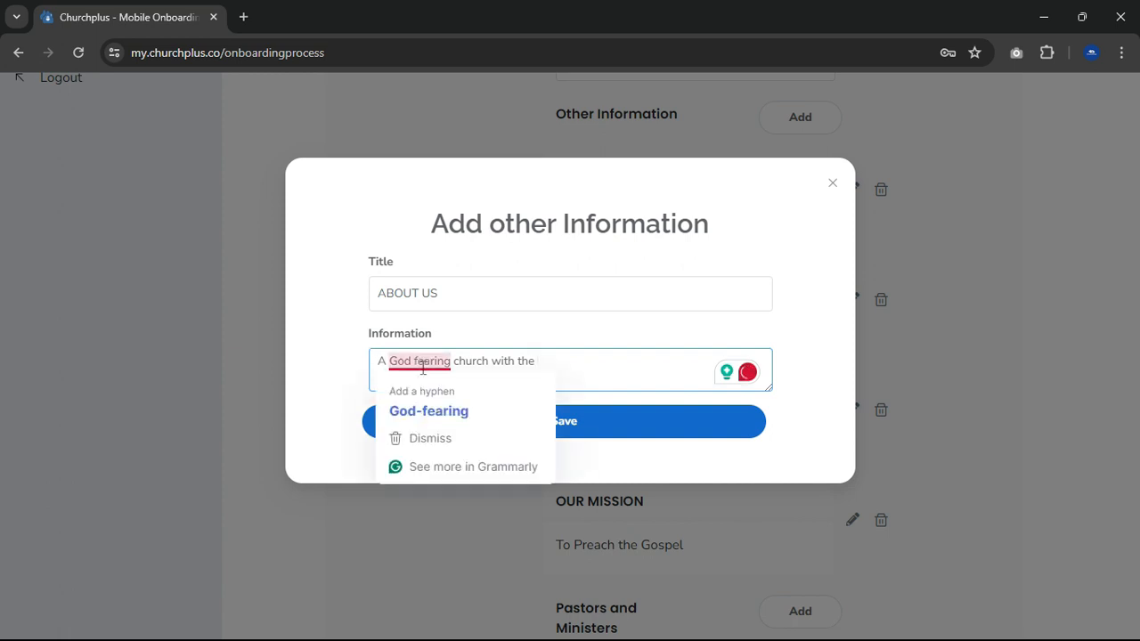
click(403, 412)
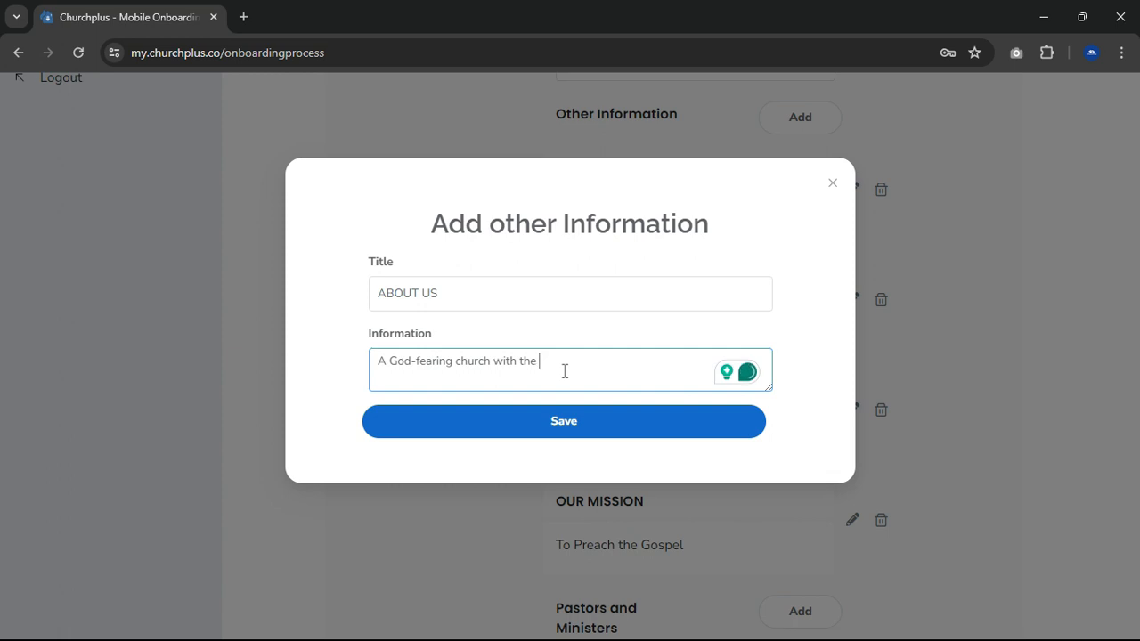
- Complete the ABOUT US text with "mandate of preaching the gospel" and save the entry
text(mandate)
text(of p)
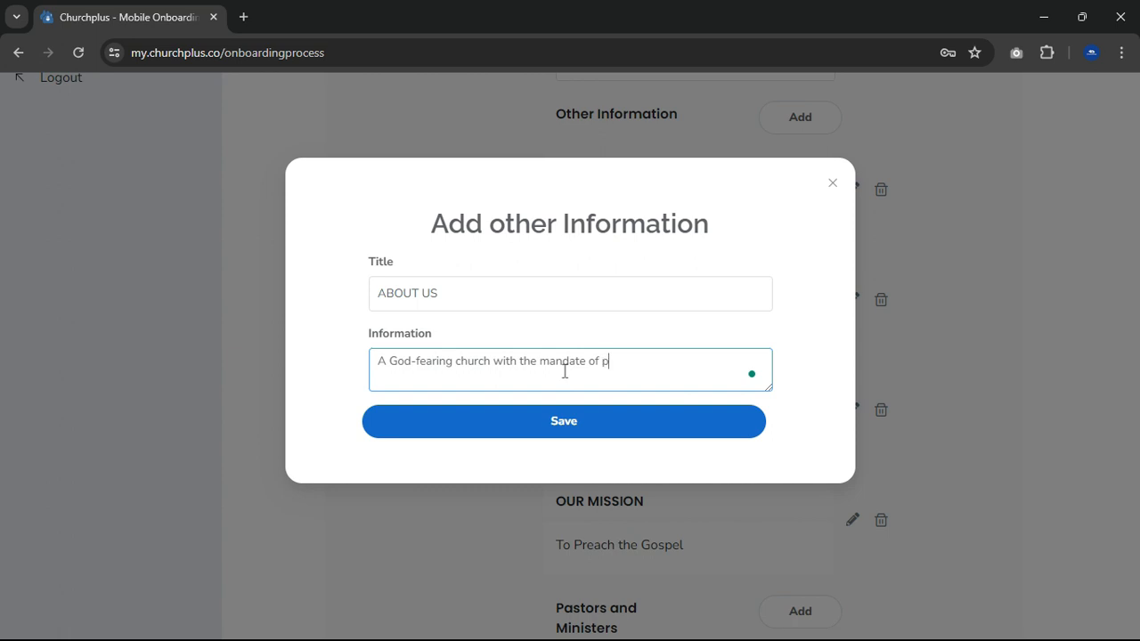
text(reaching the gospe)
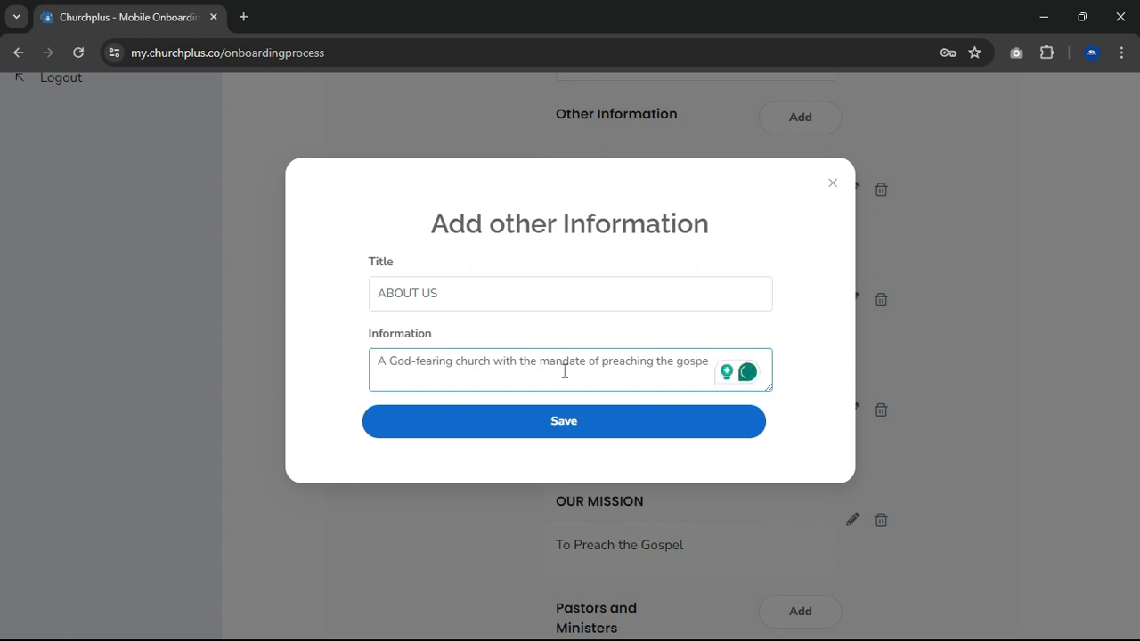
text(l an)
key(BackSpace)
key(BackSpace)
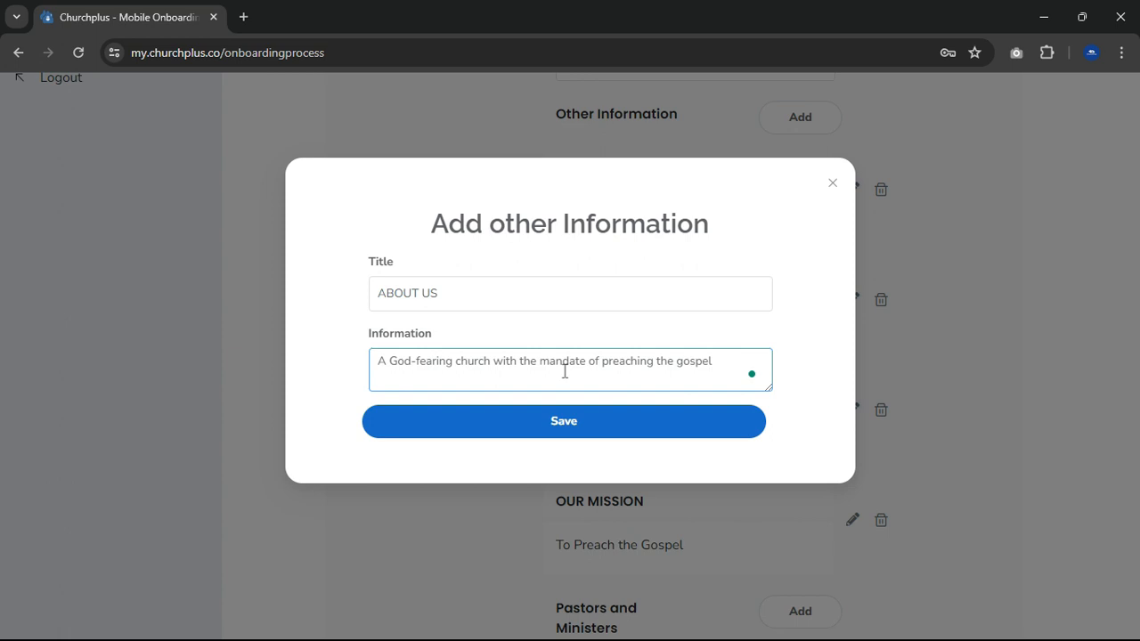
click(575, 421)
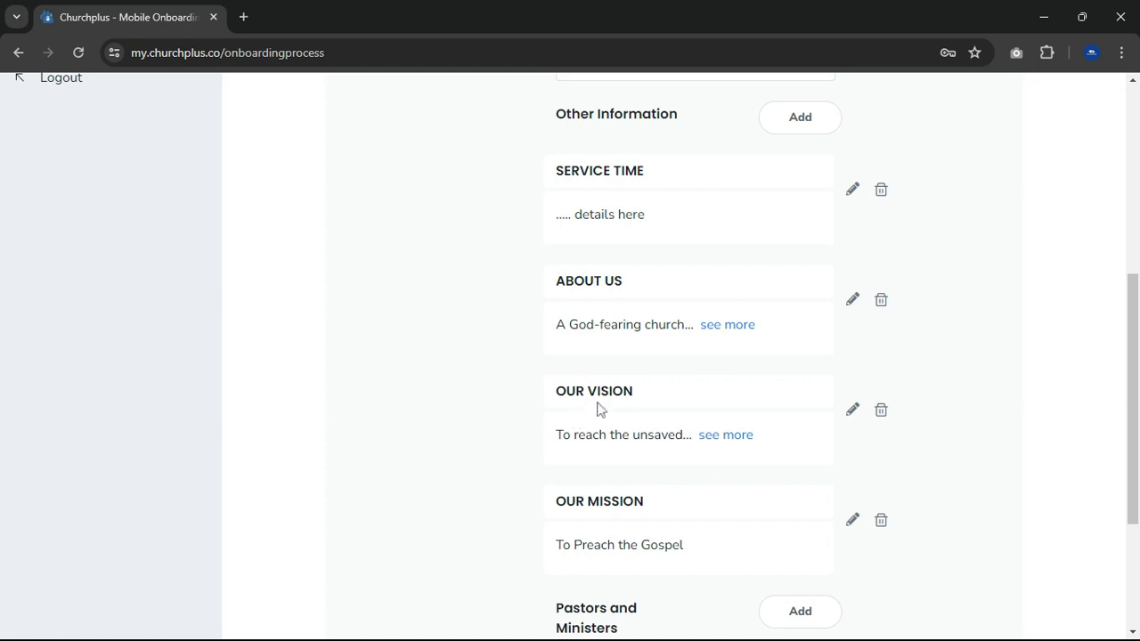
- Replace the placeholder details of the SERVICE TIME entry with "1 Service 8:am -10:am"
scroll(655, 390, up, 2)
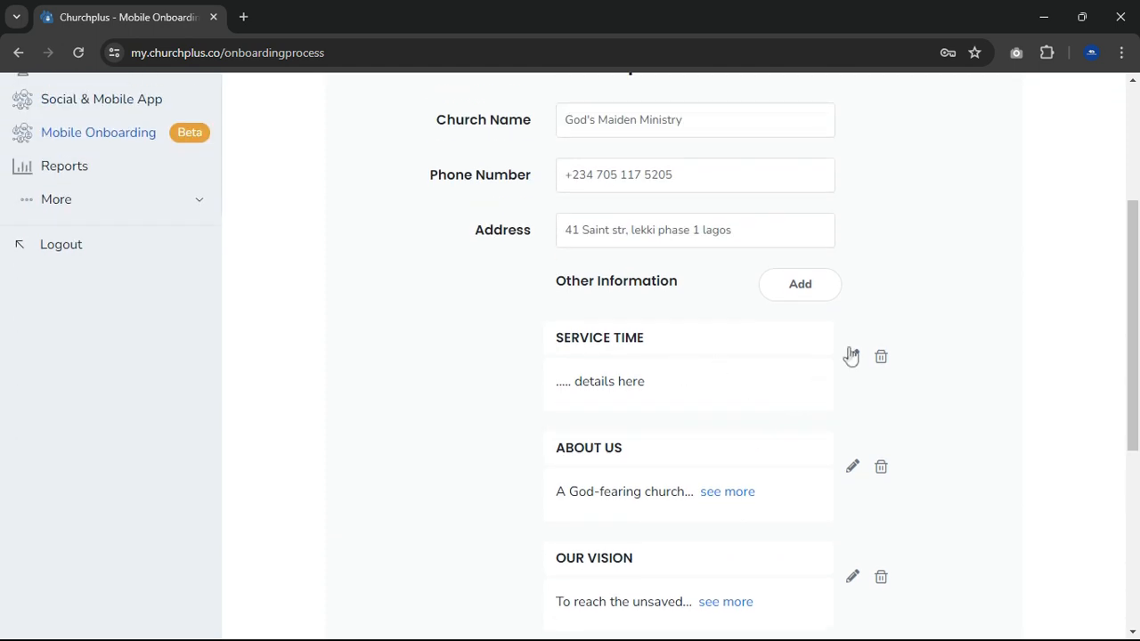
click(851, 356)
drag(454, 356, 379, 359)
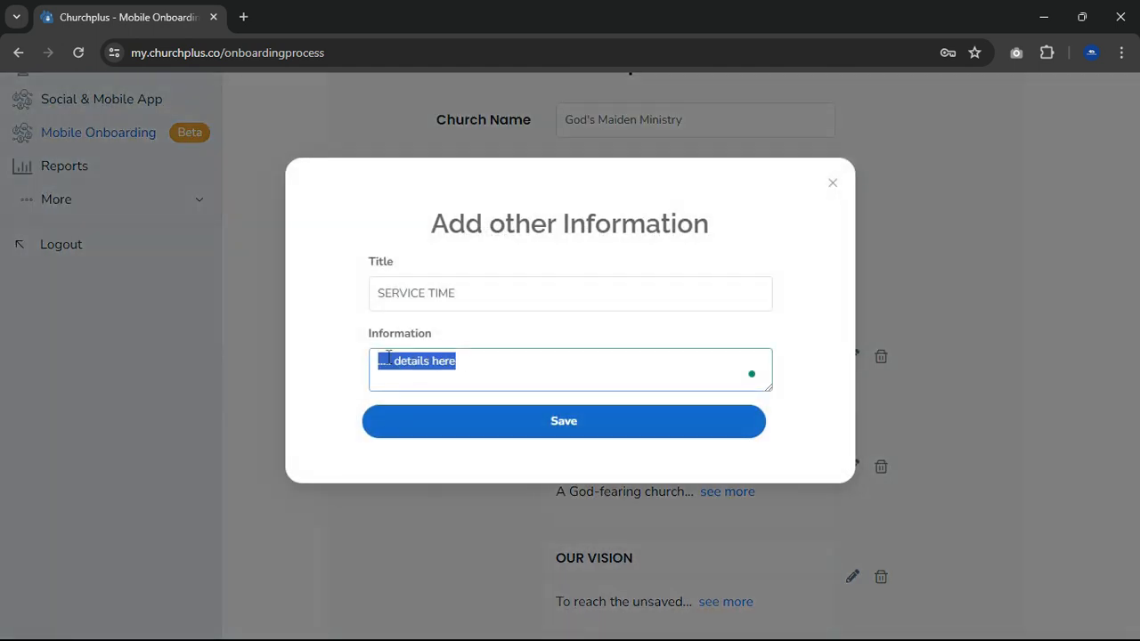
text(1)
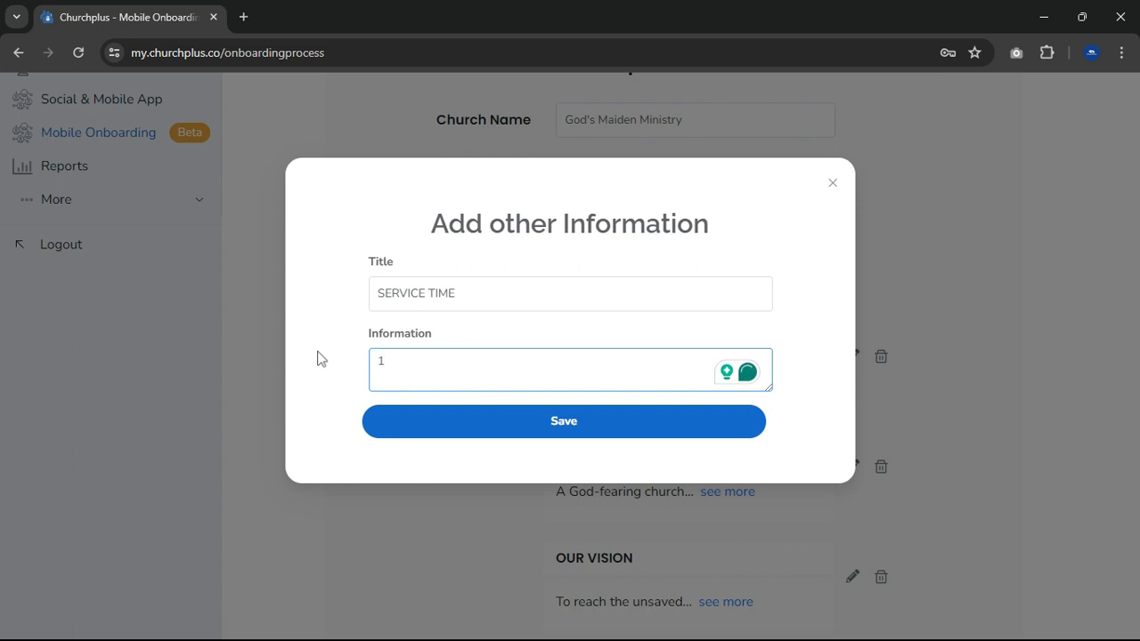
key(BackSpace)
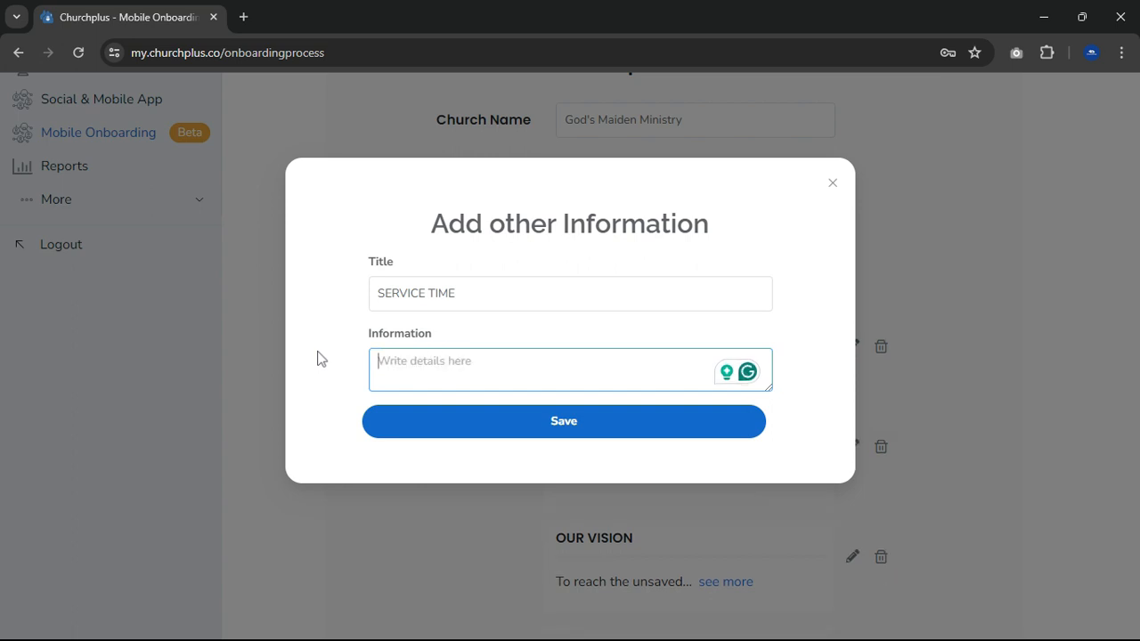
text(1 )
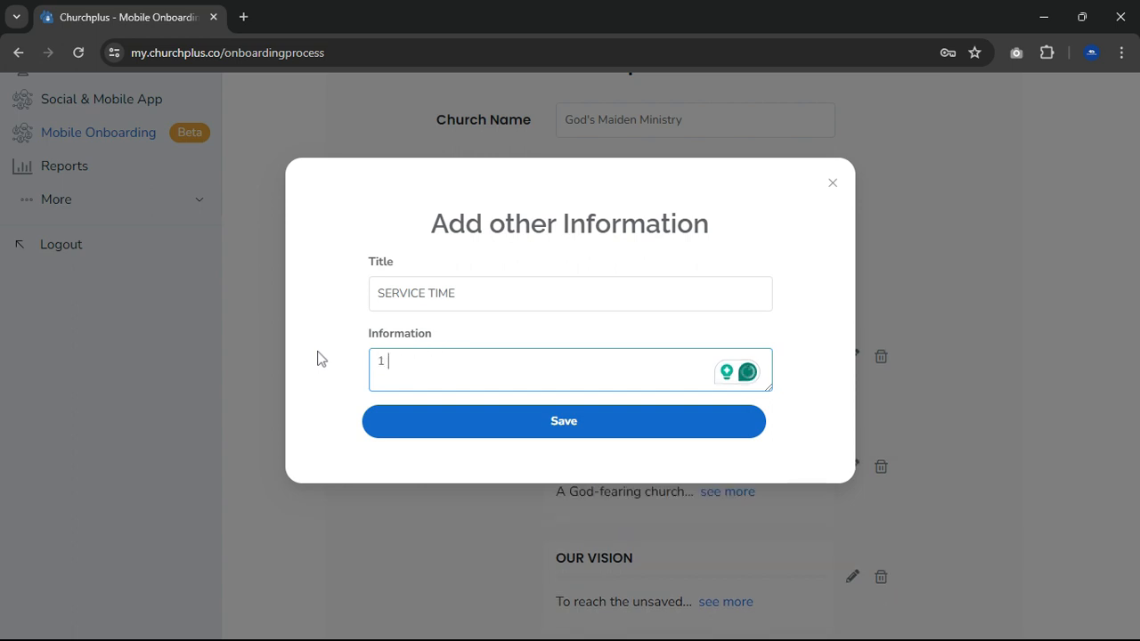
text(Service)
text(8:am -10:)
text(am)
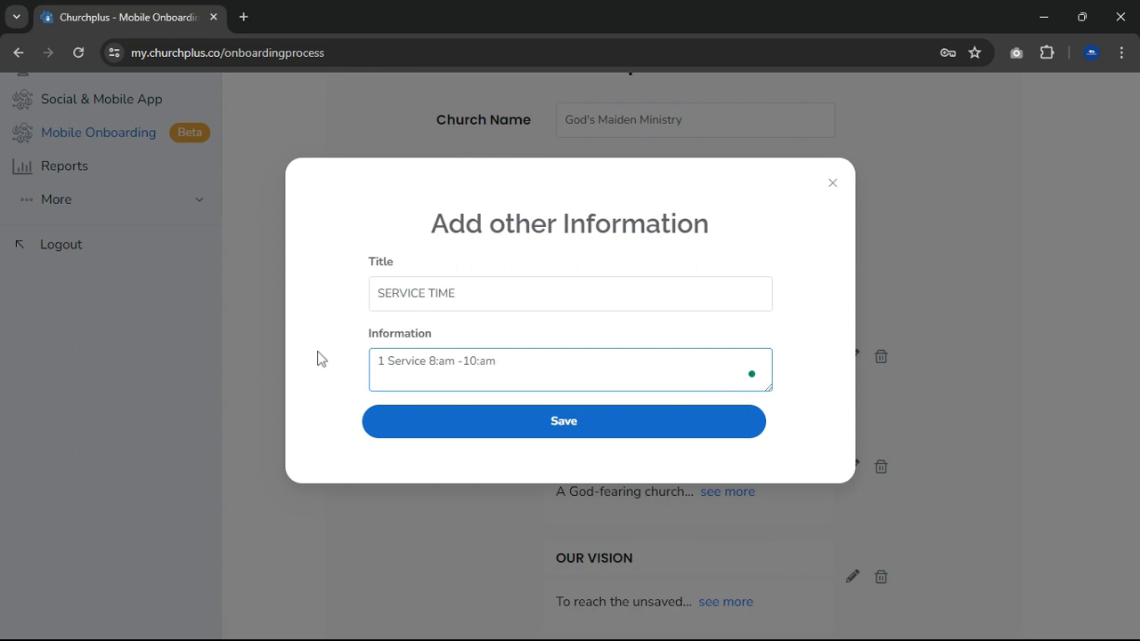
- Change the first service line to begin with "1st Service" and add a second line reading "2nd Service 11:am - 1:pm"
click(385, 380)
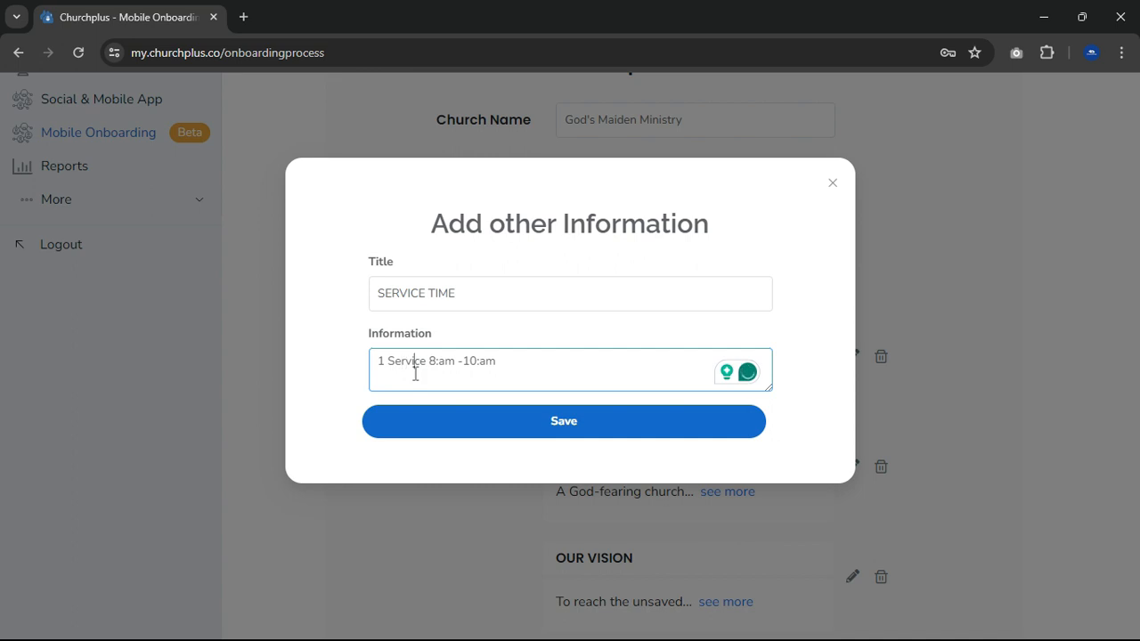
key(Right)
key(Right)
key(Right)
key(Right)
key(Right)
key(Right)
key(Right)
key(Right)
key(Right)
key(Return)
text(1nd Servi)
text(st)
click(382, 379)
key(BackSpace)
text(2)
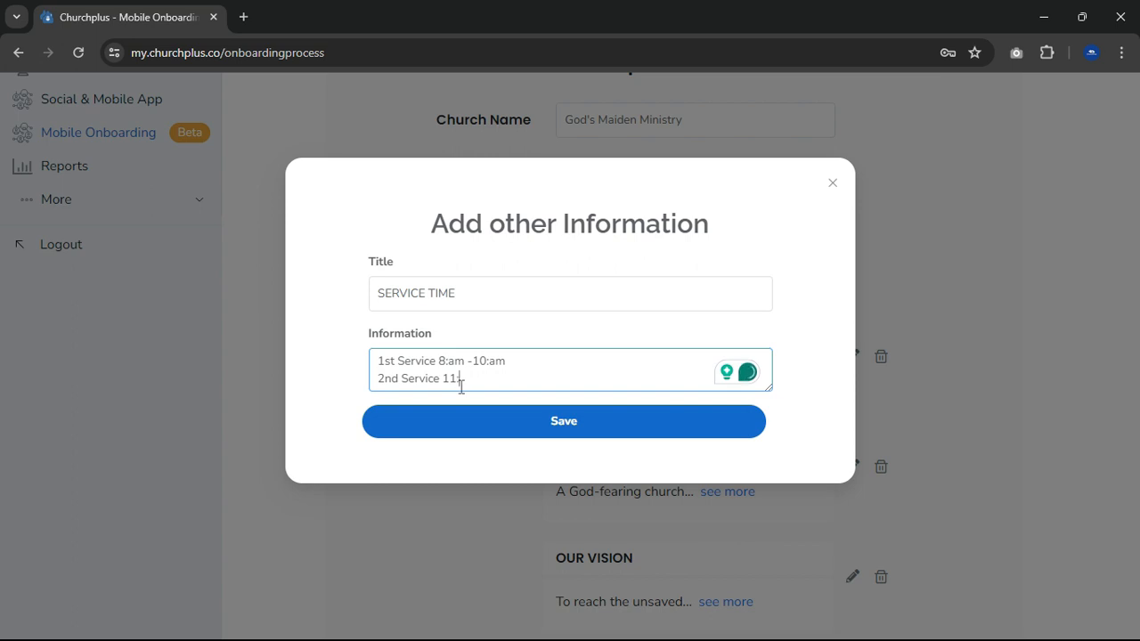
text(am -)
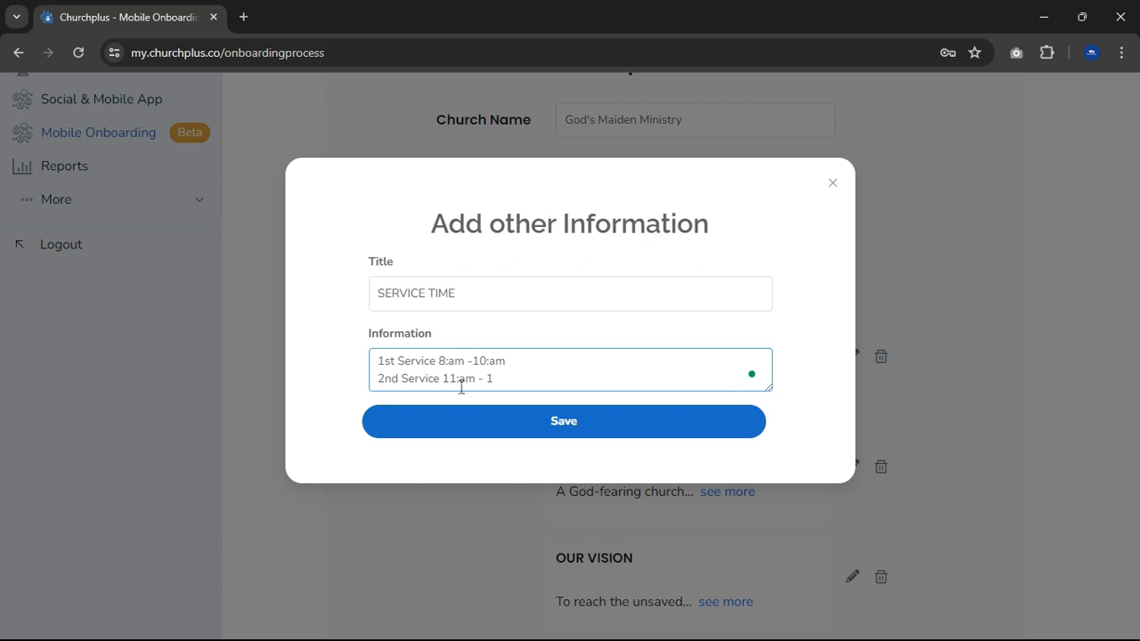
text( 1:pm)
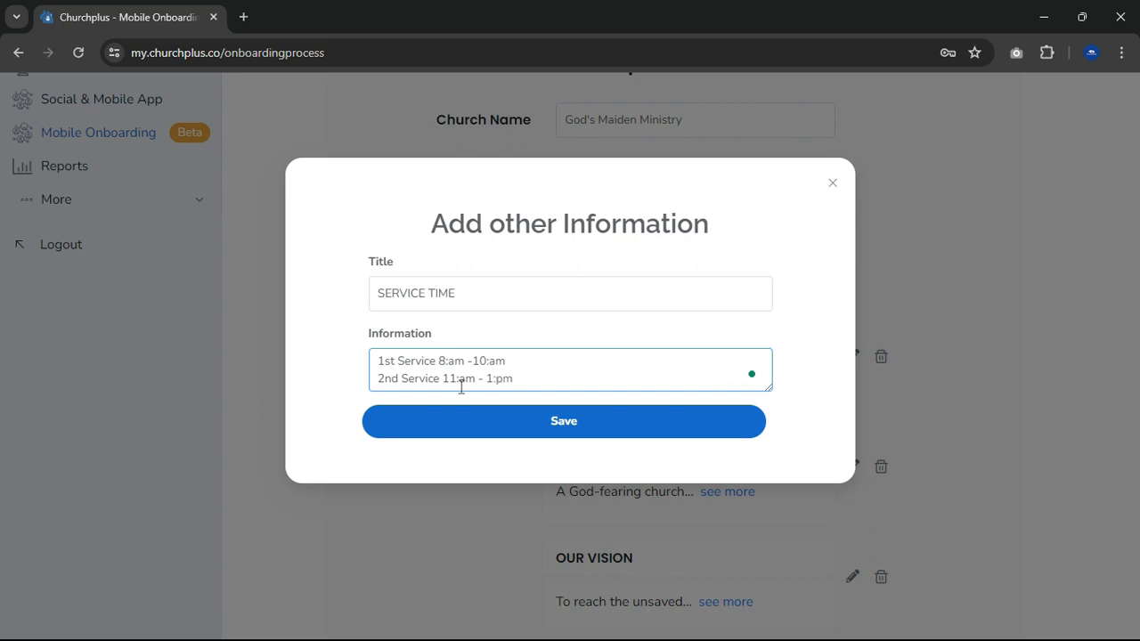
- Save the SERVICE TIME entry, and save the church profile to continue to the video and social media setup
click(570, 425)
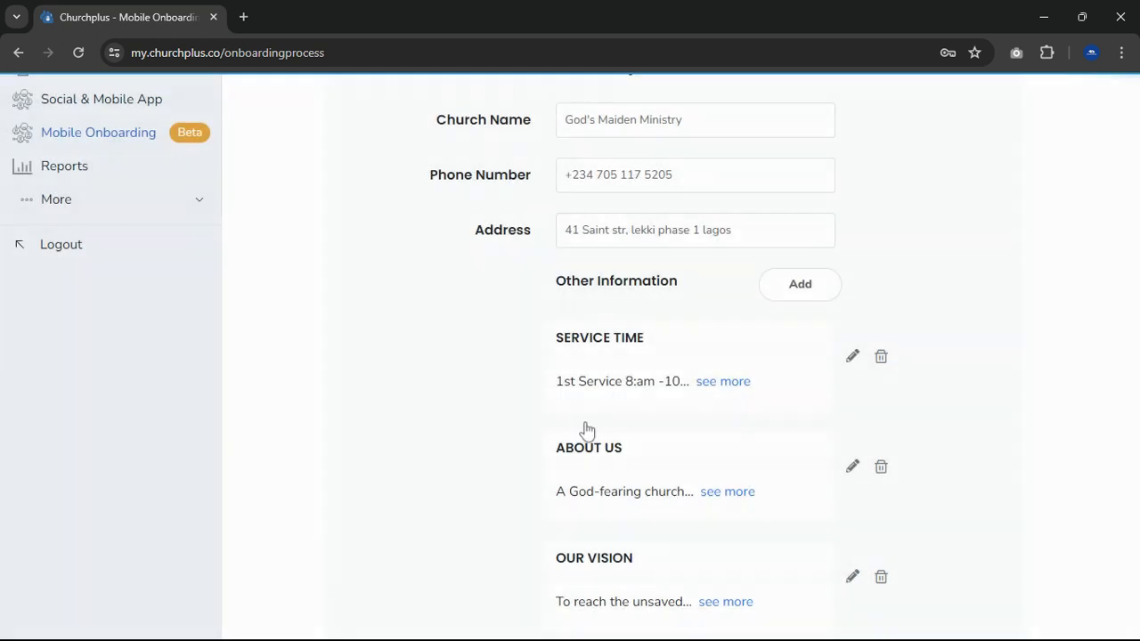
click(639, 427)
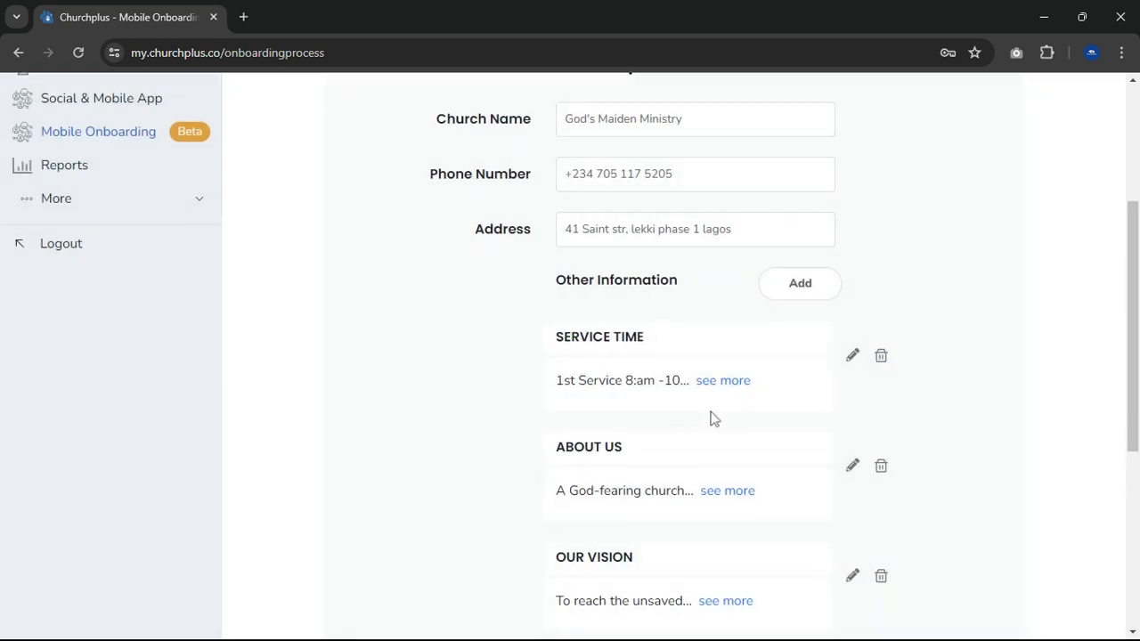
scroll(713, 416, down, 4)
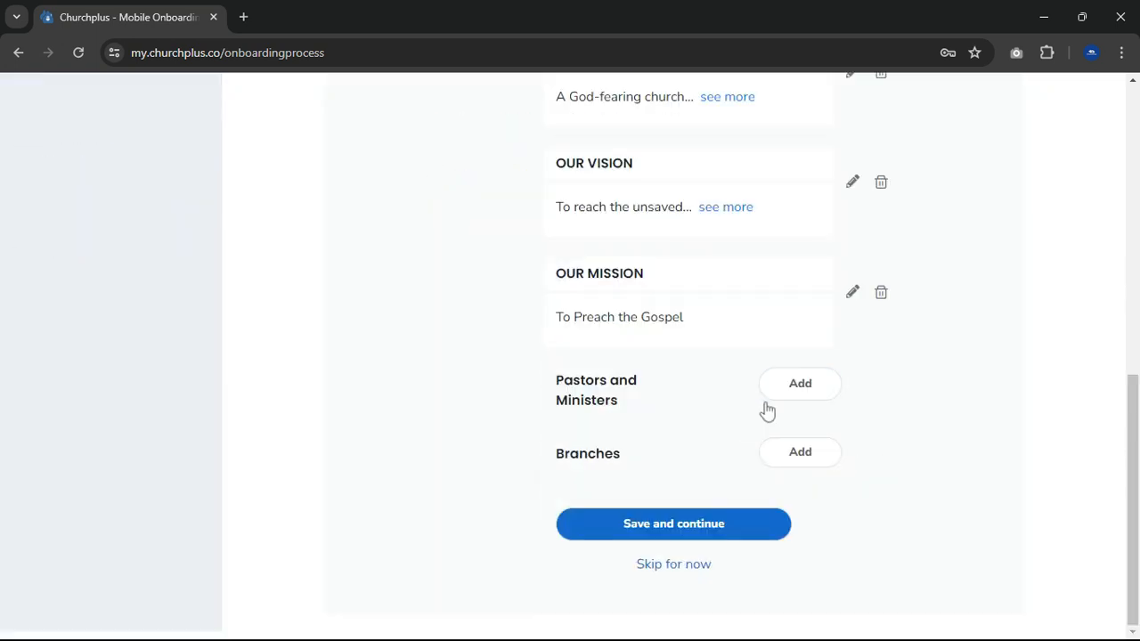
click(694, 533)
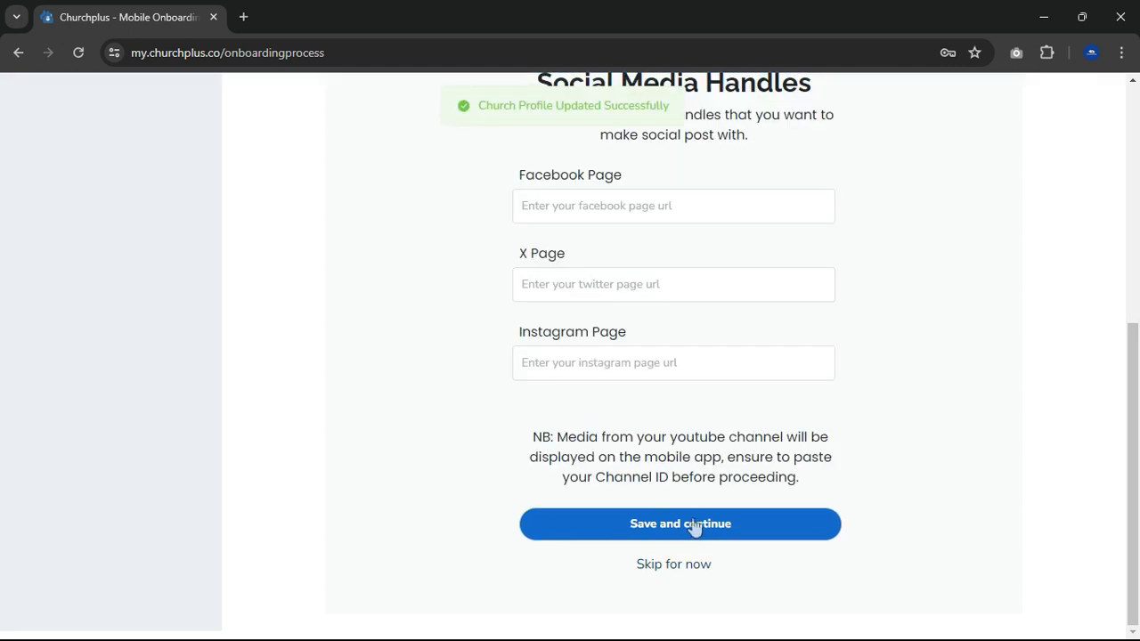
- Paste the church's YouTube channel ID into the video integration settings
scroll(693, 496, up, 3)
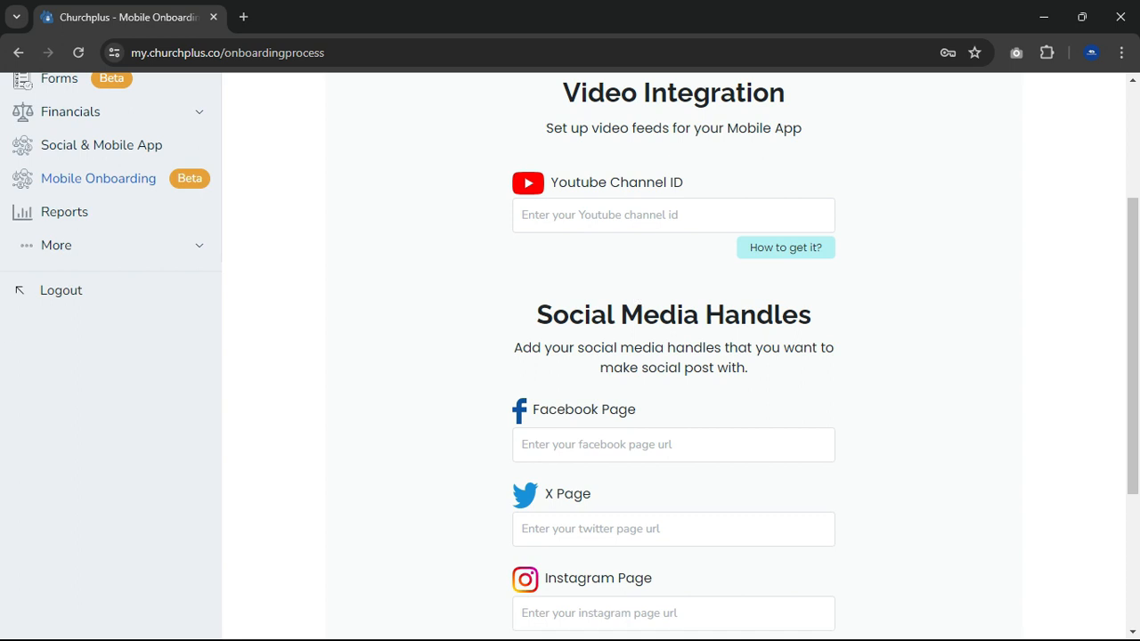
click(657, 216)
key(ctrl+v)
- Paste the church's Facebook page URL into the social media handles
scroll(674, 293, down, 2)
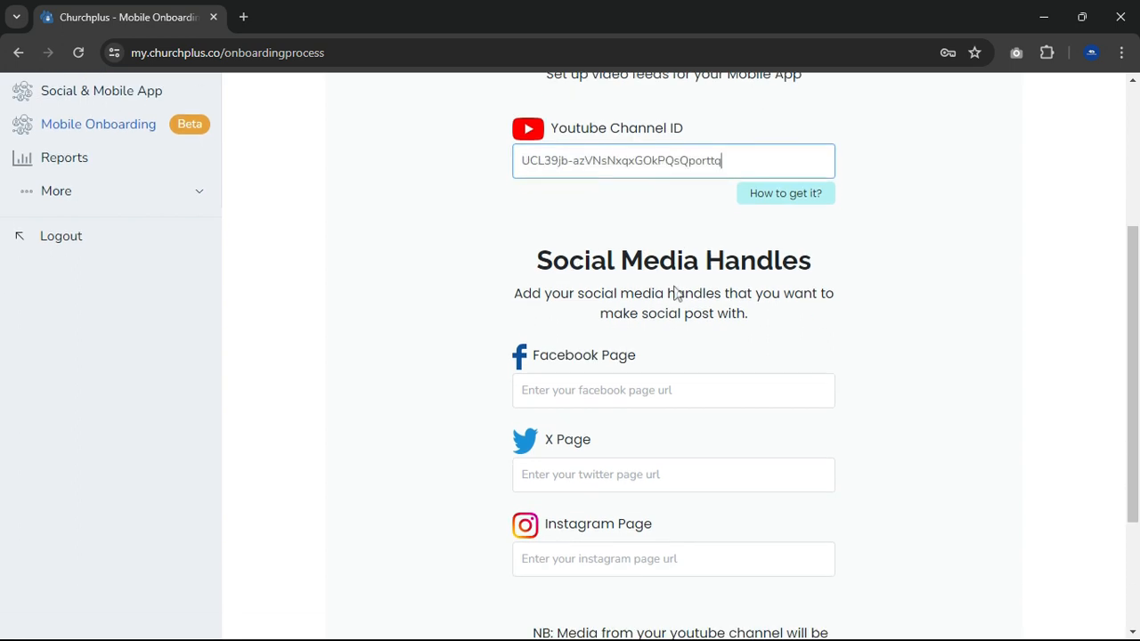
click(630, 280)
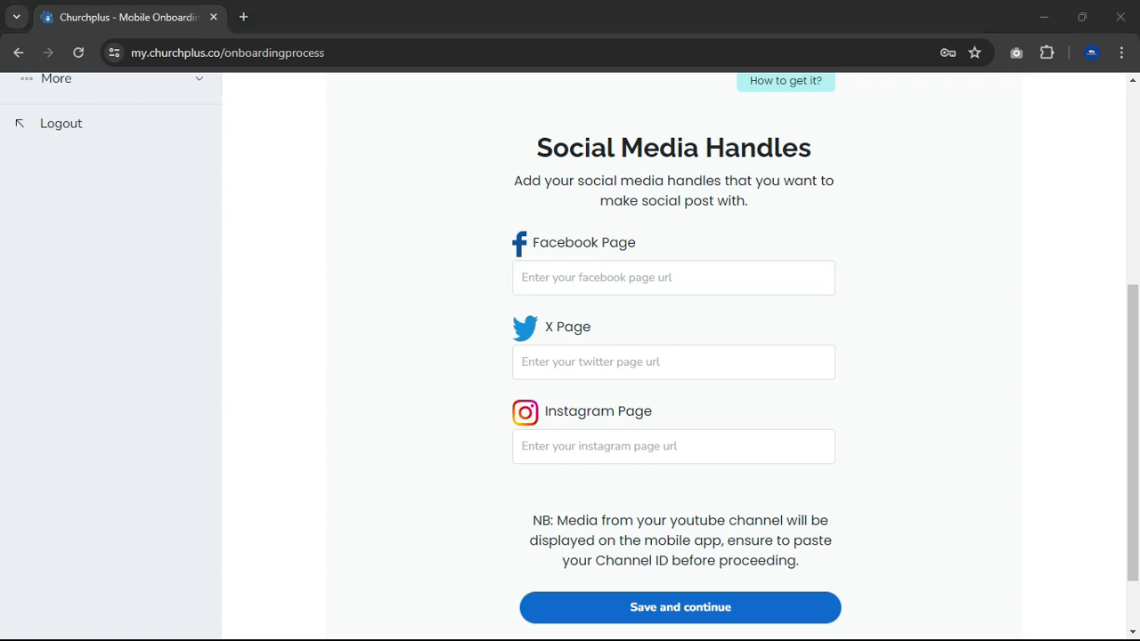
click(572, 277)
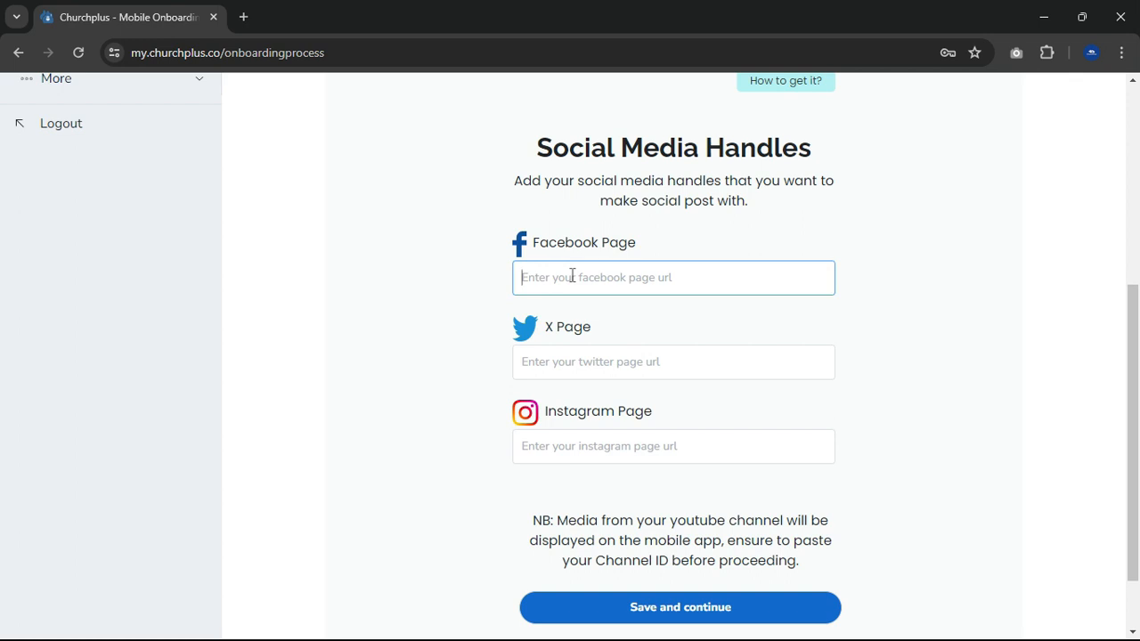
key(ctrl+v)
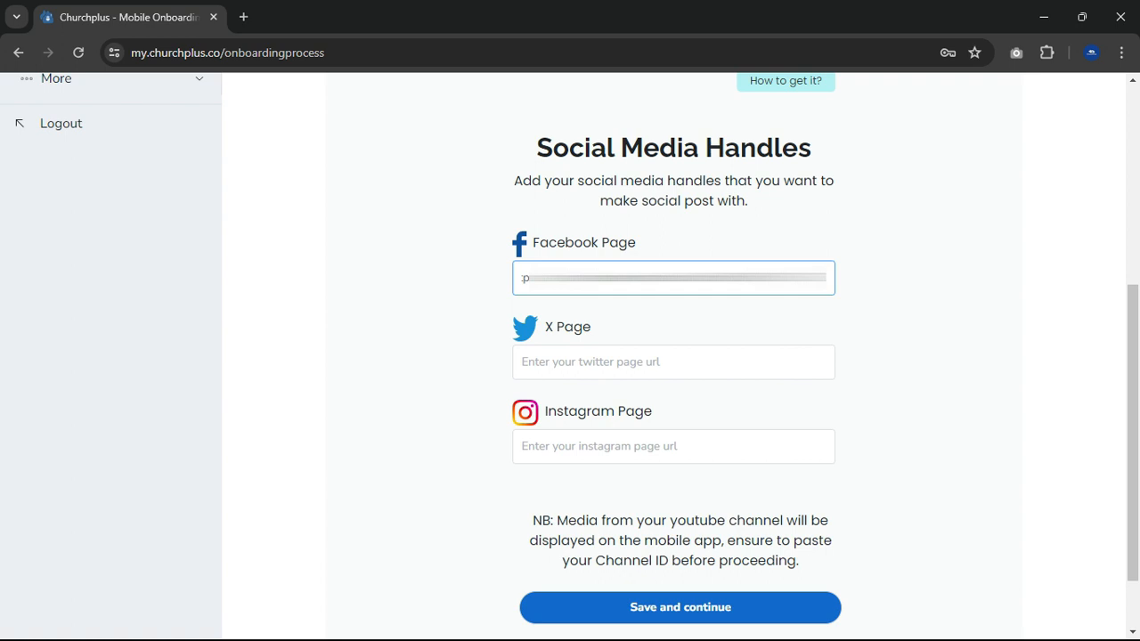
- Fill in the X page and Instagram page handles with the church's copied page URLs
key(alt+Tab)
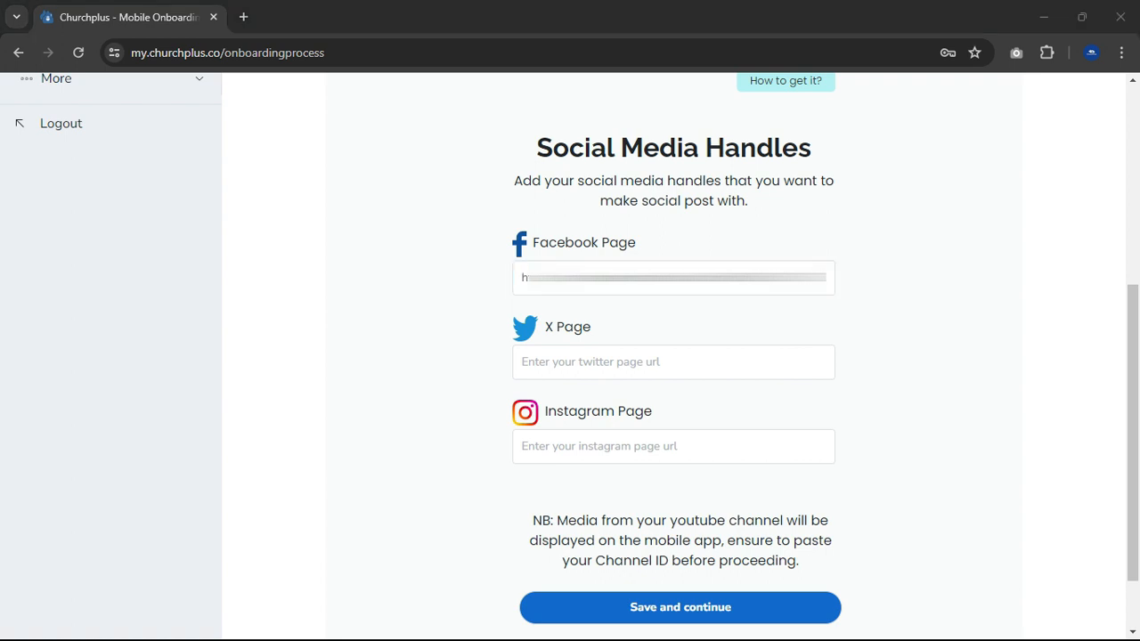
click(642, 365)
key(ctrl+v)
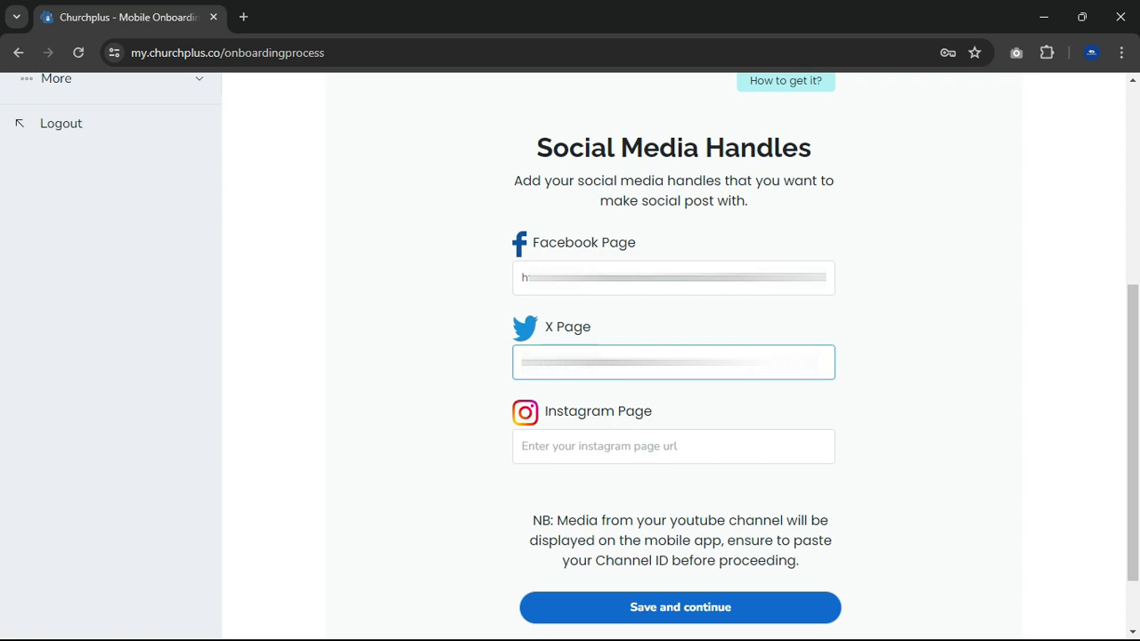
key(alt+Tab)
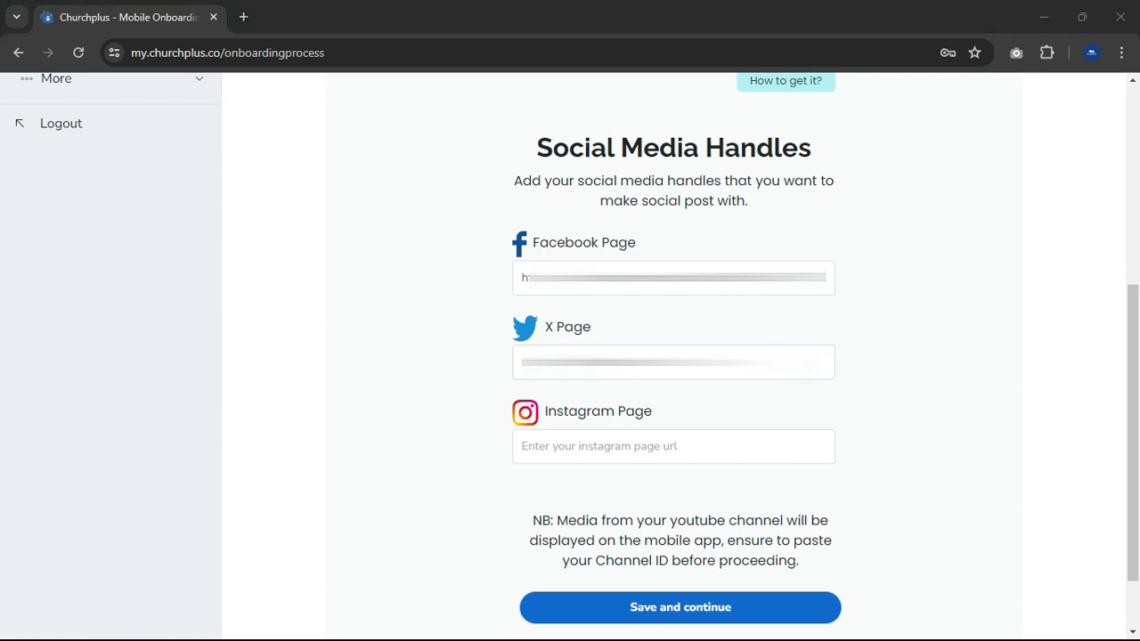
click(605, 439)
key(ctrl+v)
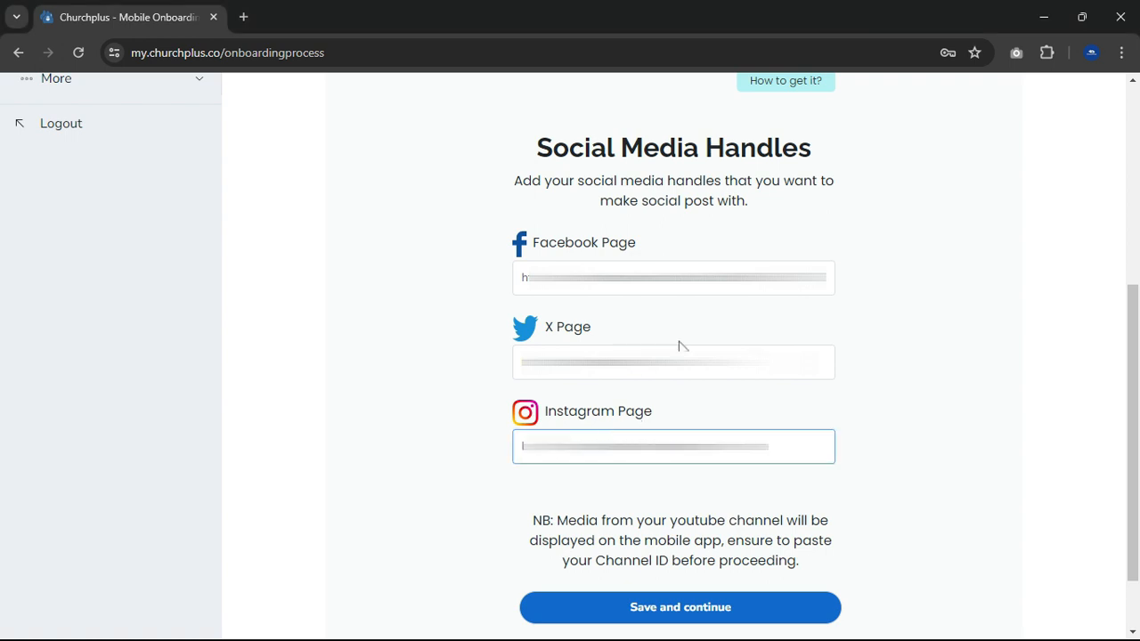
- Save the video and social media settings, and choose the ministry logo image for the app branding
scroll(686, 446, down, 1)
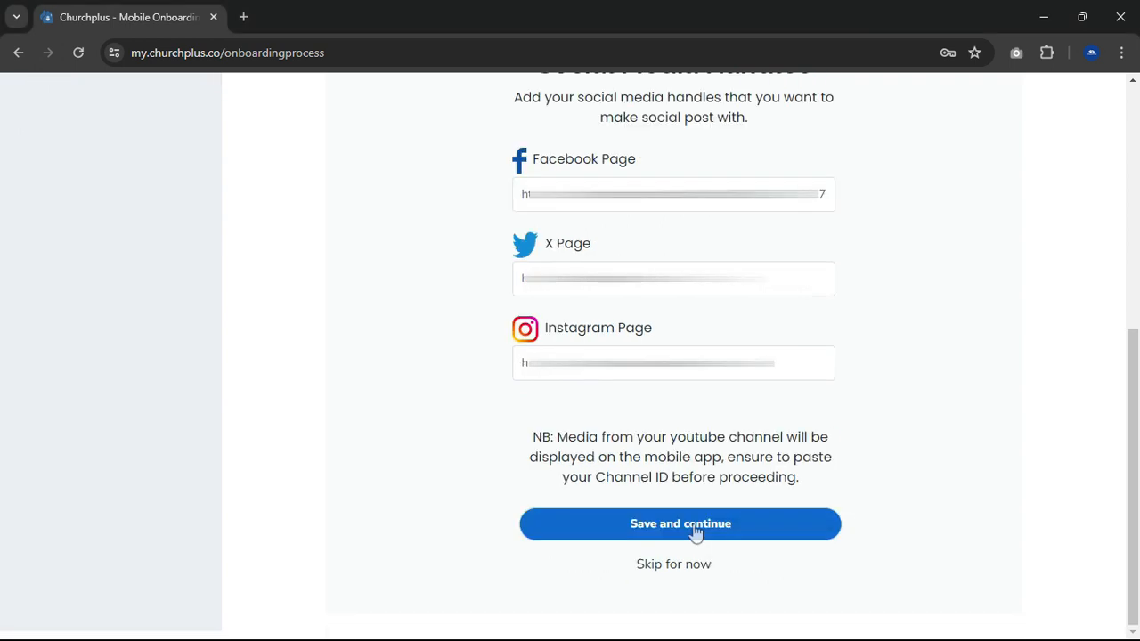
click(695, 529)
click(563, 454)
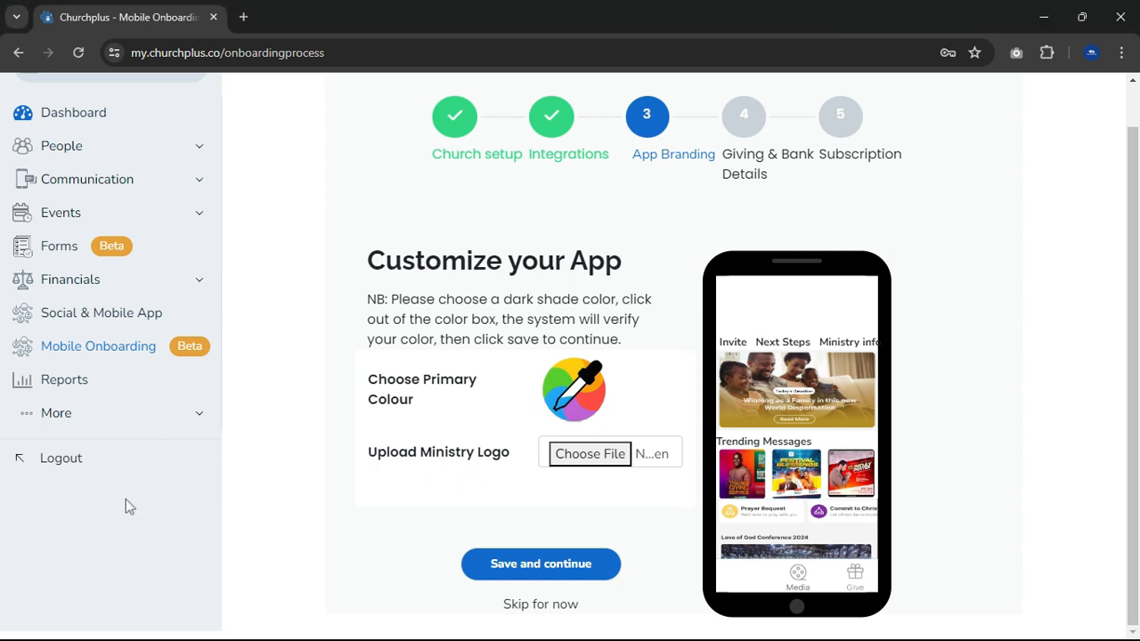
- Set the app's primary colour to the logo's blue (RGB 18, 65, 145) by sampling it, and save the app branding
click(589, 403)
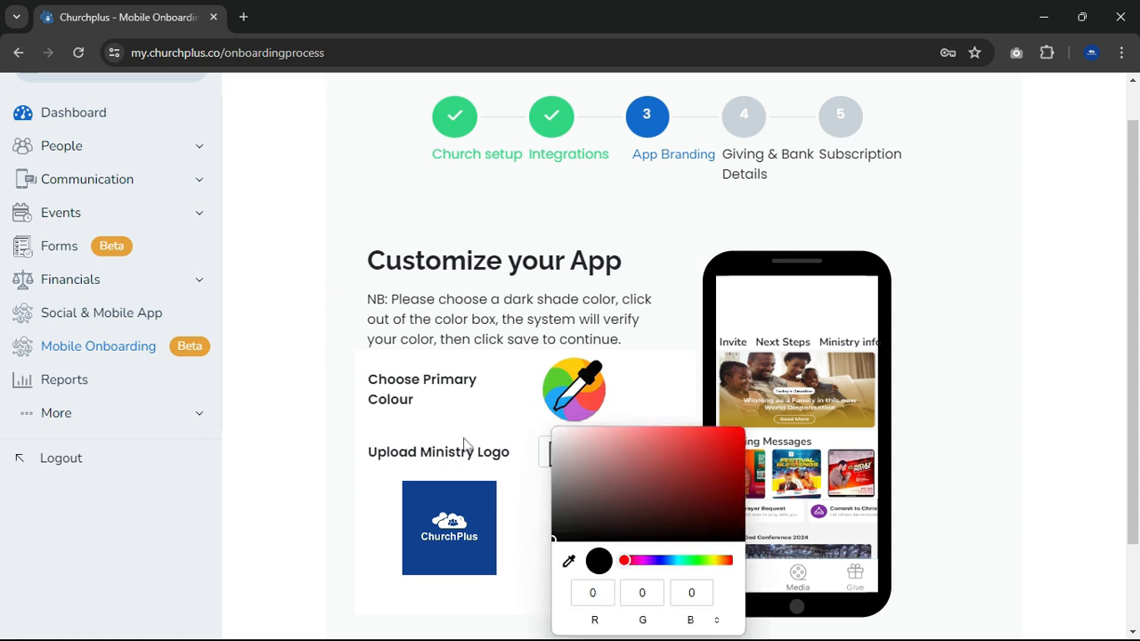
click(571, 562)
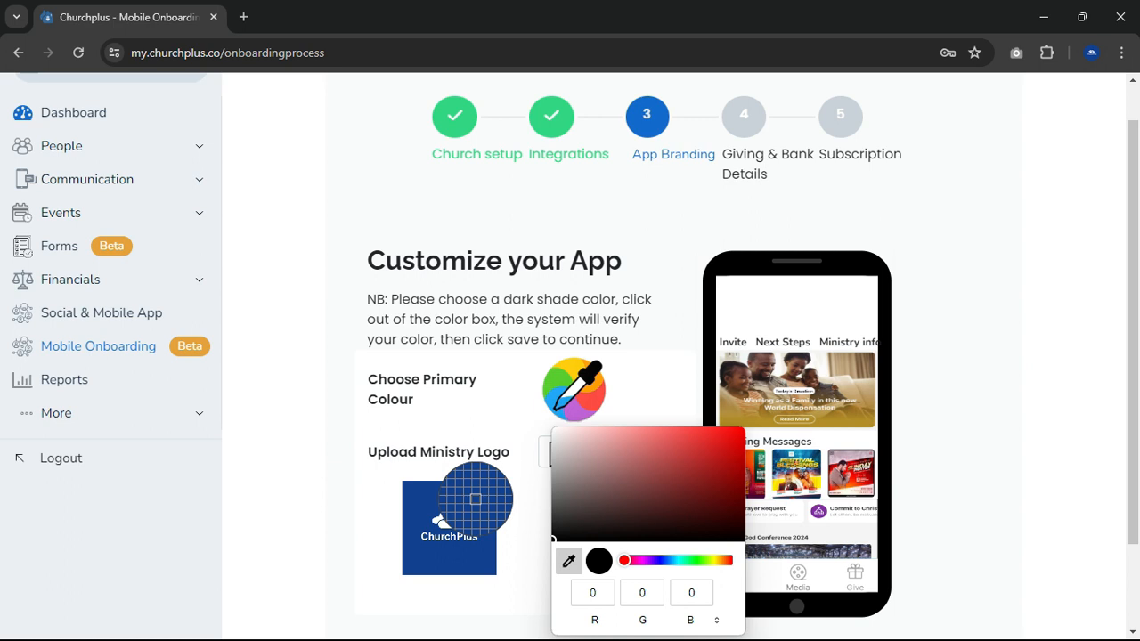
click(476, 500)
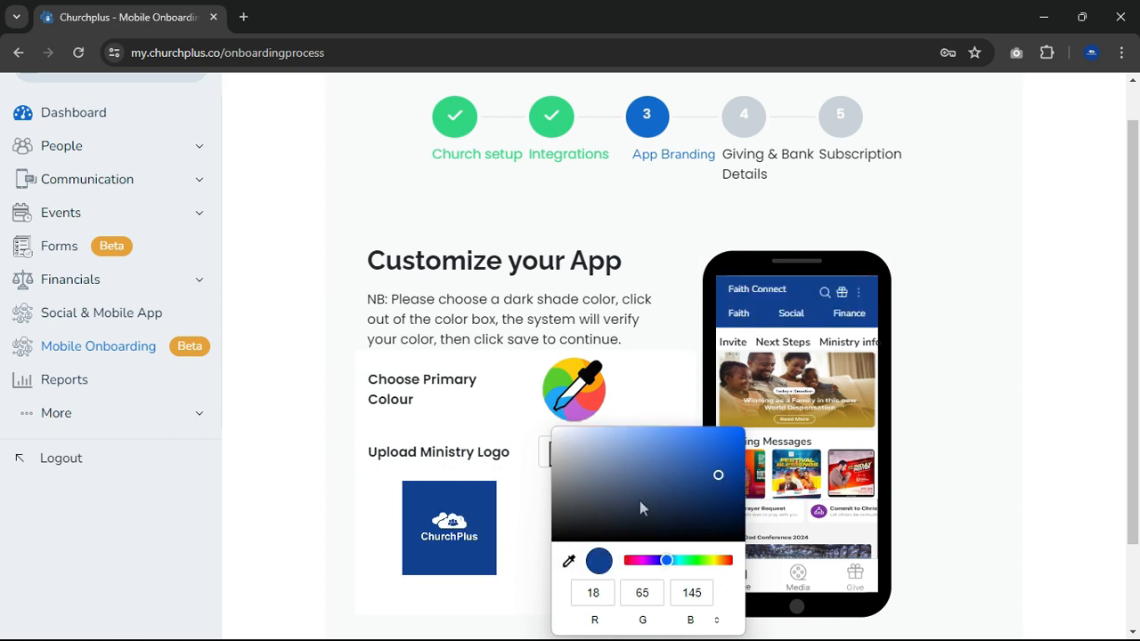
click(648, 378)
scroll(576, 525, down, 2)
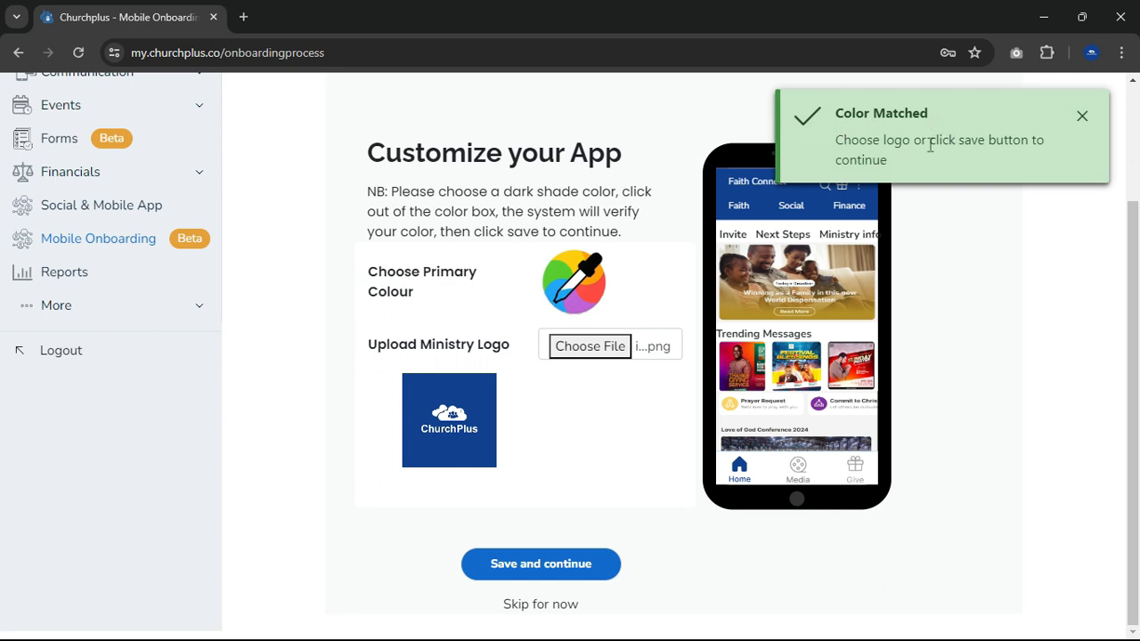
click(566, 565)
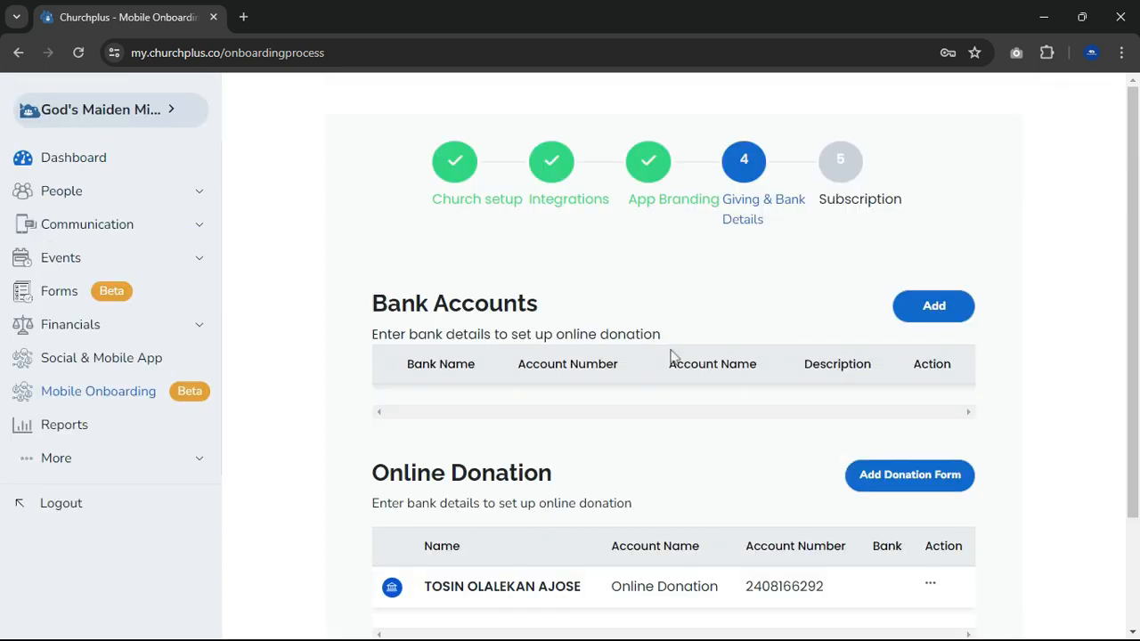
- Add a bank account with the bank name Zenith, the account name and the account number, and save it
click(924, 307)
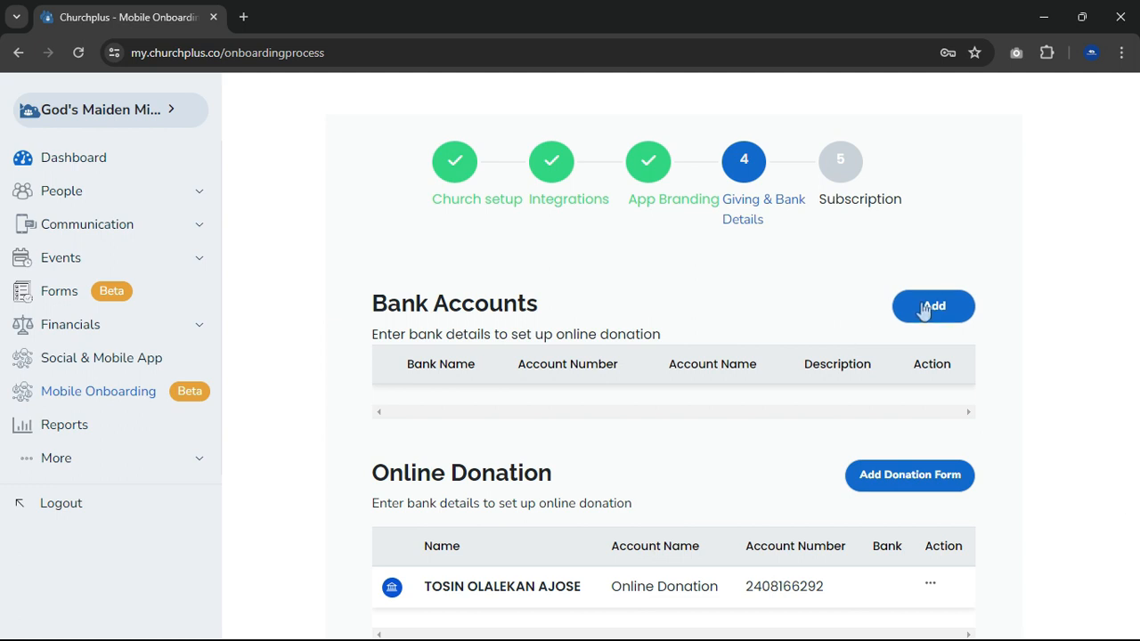
click(489, 283)
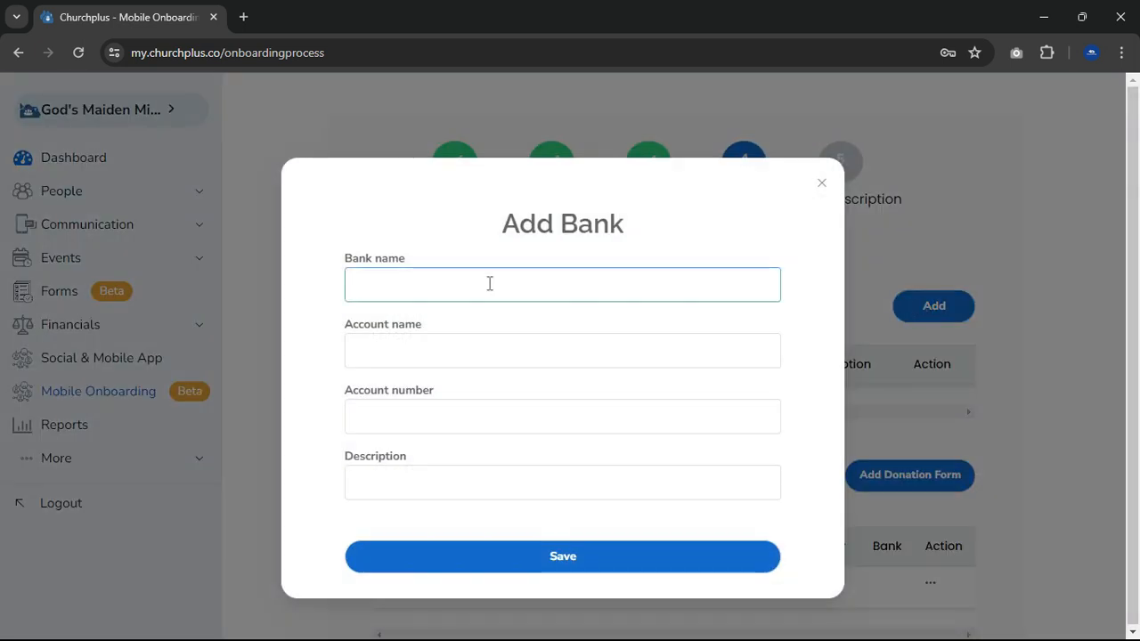
text(Zenith)
click(447, 352)
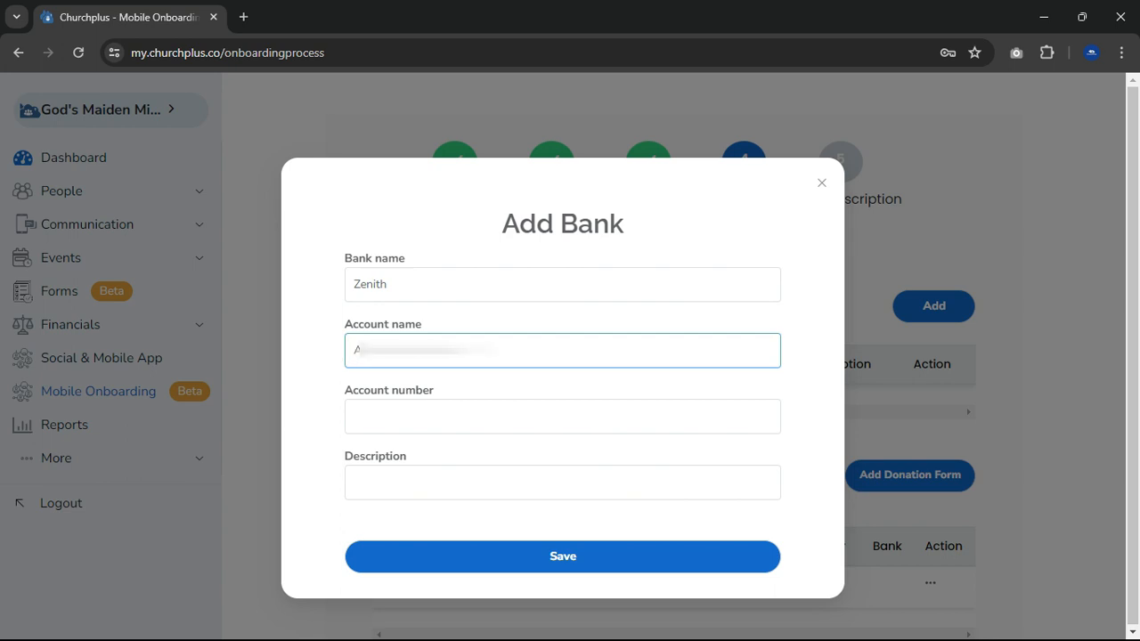
click(400, 421)
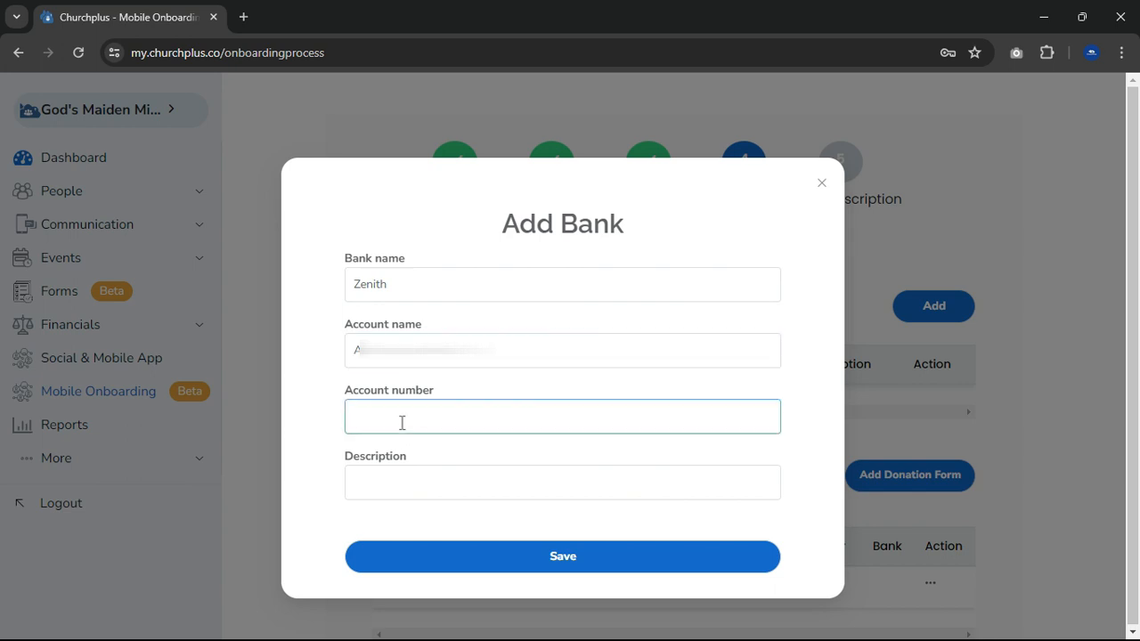
key(ctrl+v)
click(422, 489)
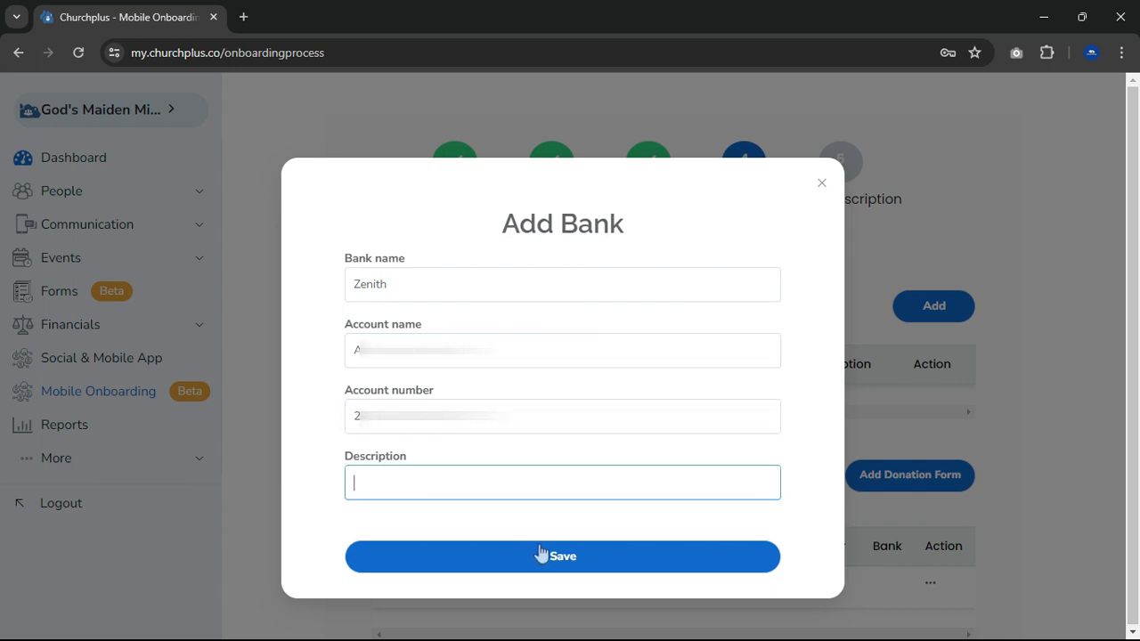
click(541, 558)
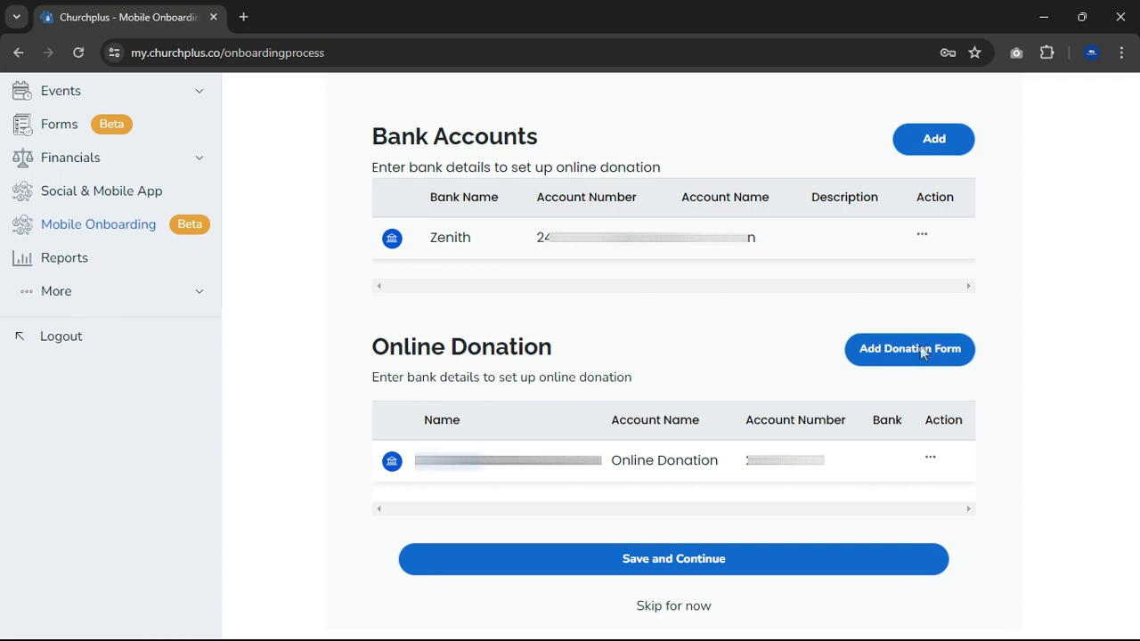
- Open a new online donation form, examine its fields down to the payment gateway section, and close it without saving
click(923, 352)
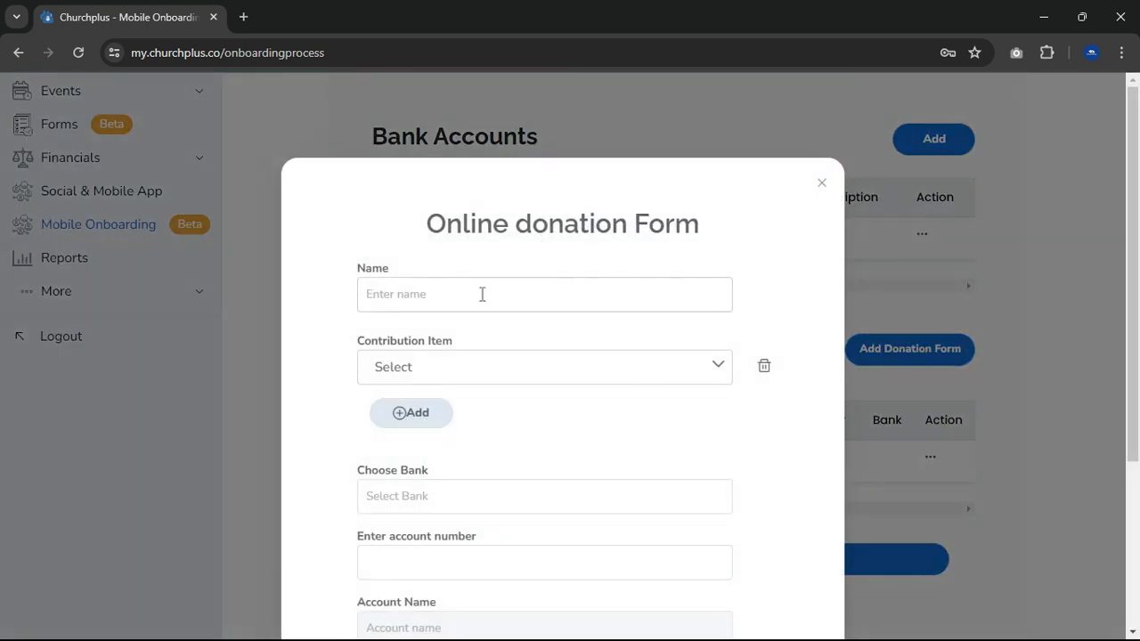
scroll(441, 548, down, 3)
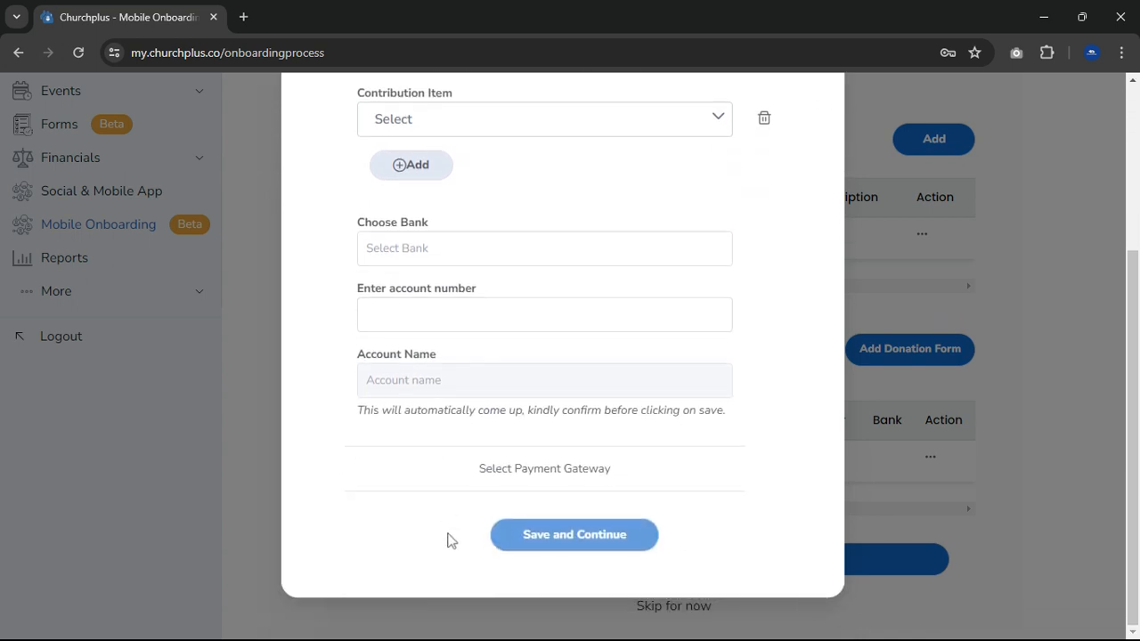
scroll(682, 393, up, 2)
scroll(681, 393, up, 1)
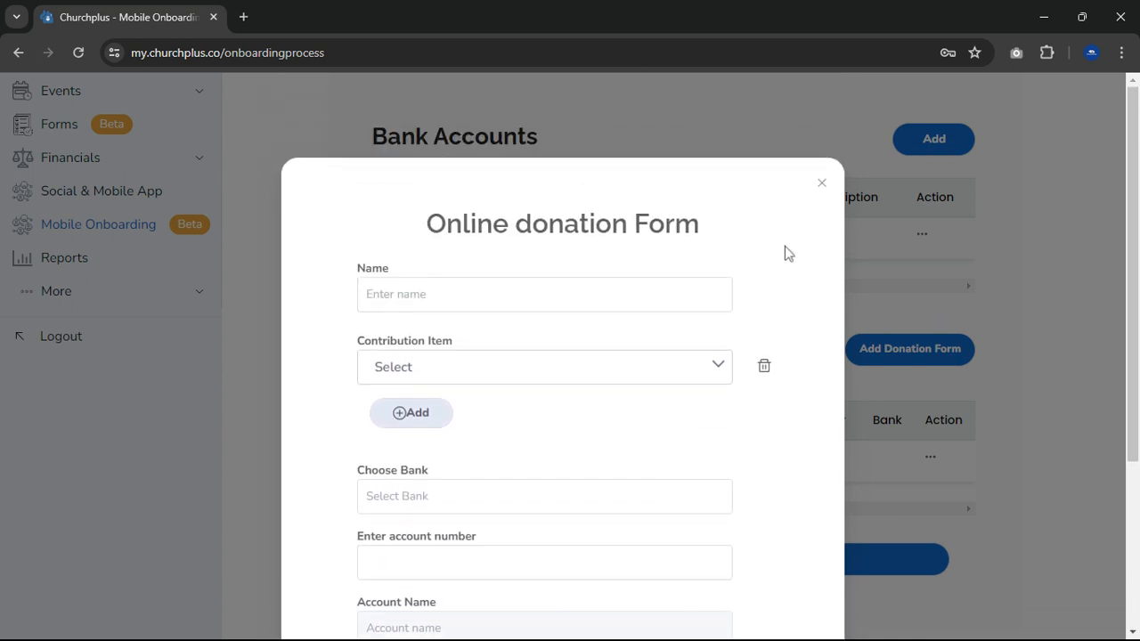
click(820, 184)
- Save the giving and bank details, and start paying for the one-year Churchplus subscription with Flutterwave
click(713, 553)
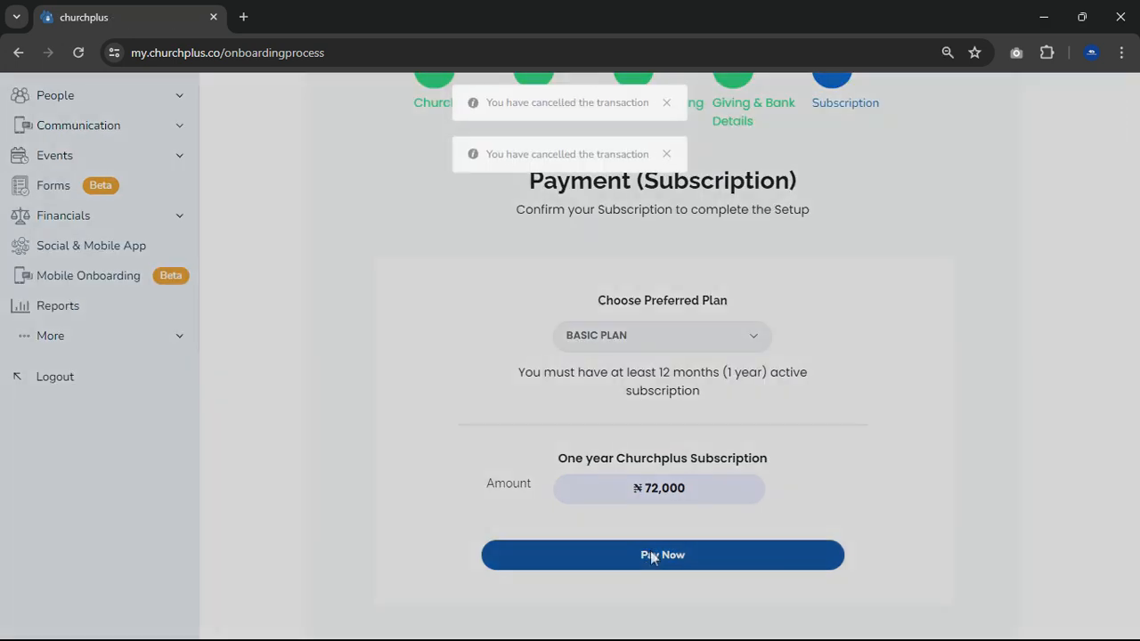
click(650, 550)
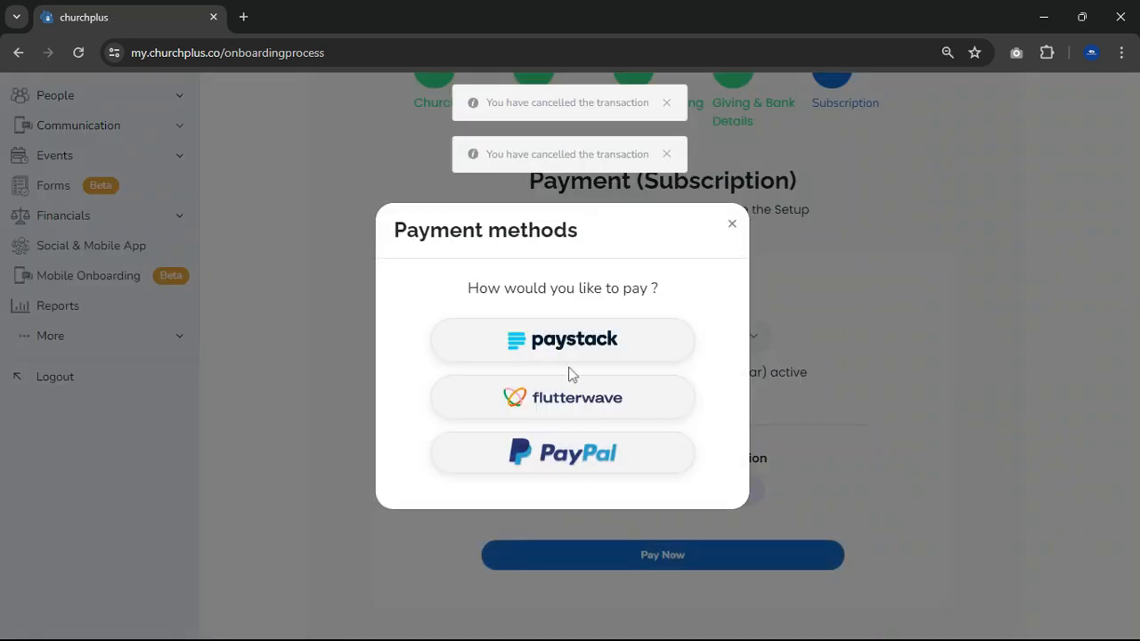
click(563, 397)
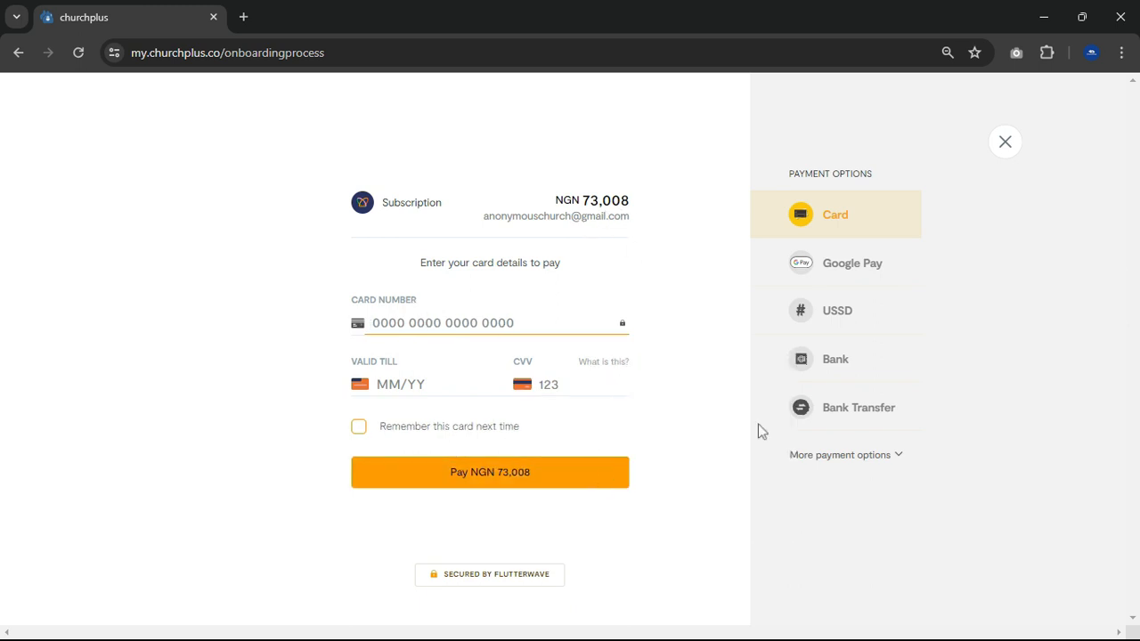
- Examine the Google Pay, USSD, Bank and Bank Transfer payment options, and reveal the additional payment options
click(849, 278)
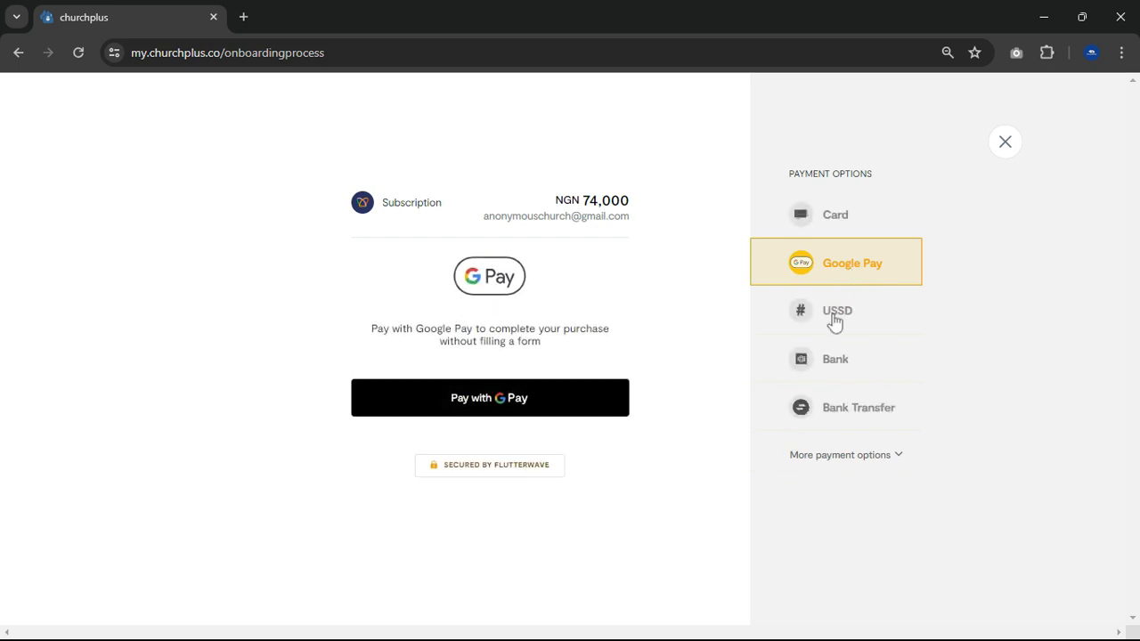
click(837, 312)
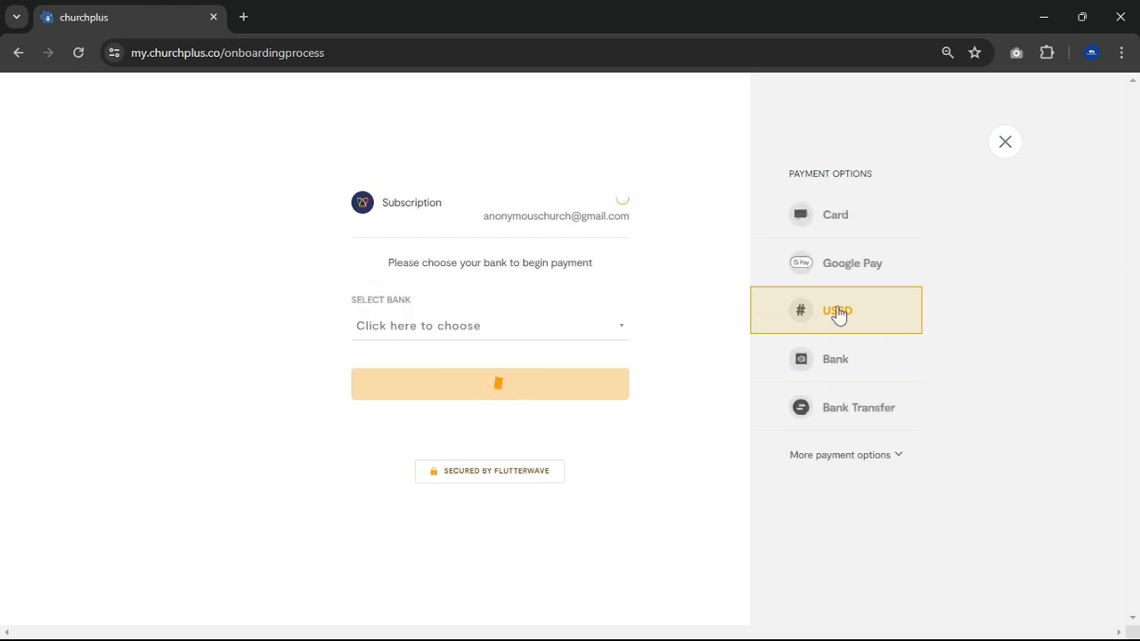
click(837, 362)
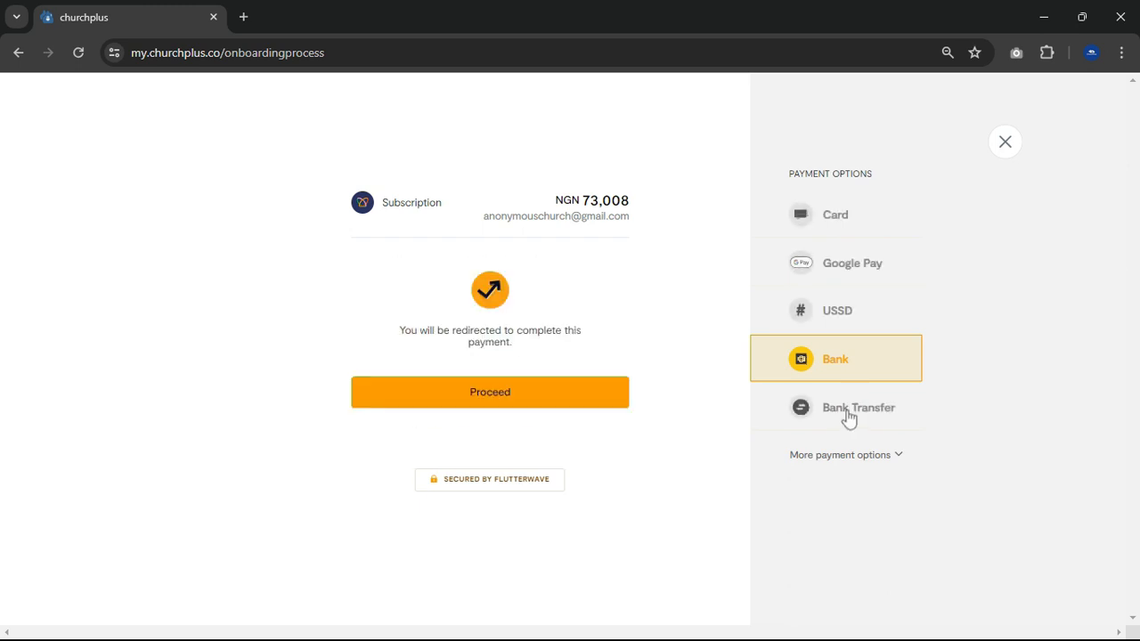
click(848, 411)
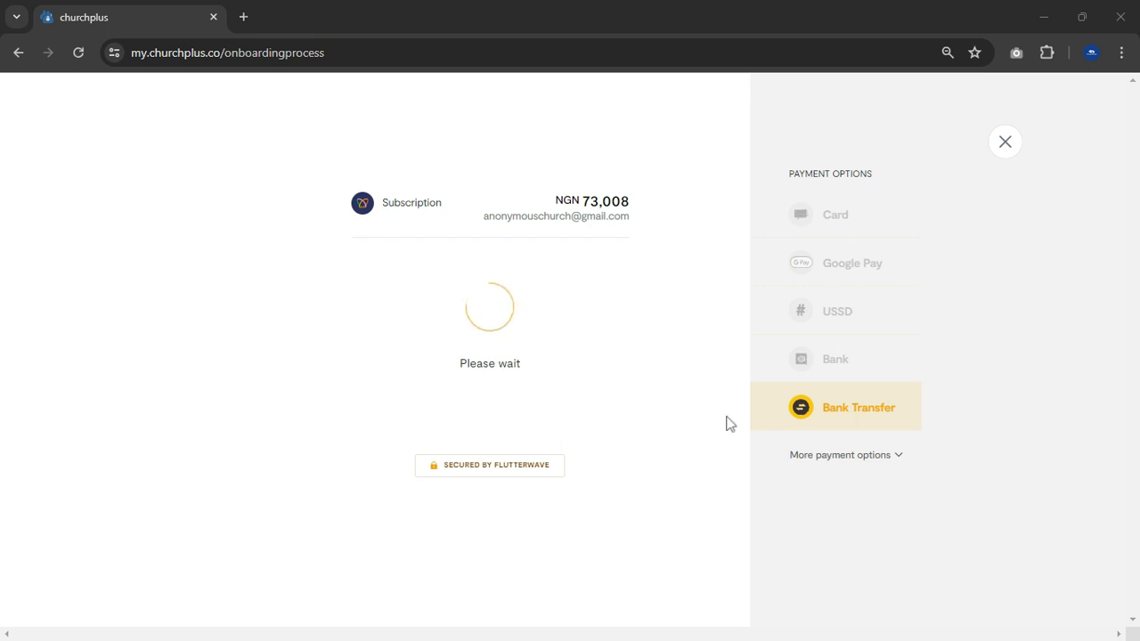
scroll(833, 421, down, 1)
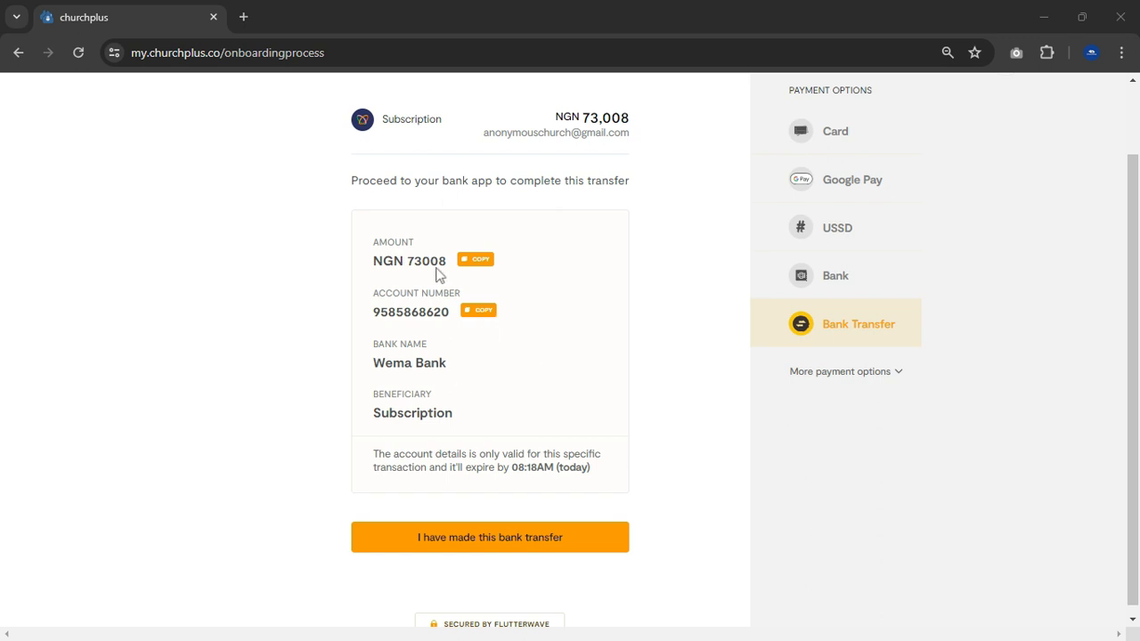
click(897, 376)
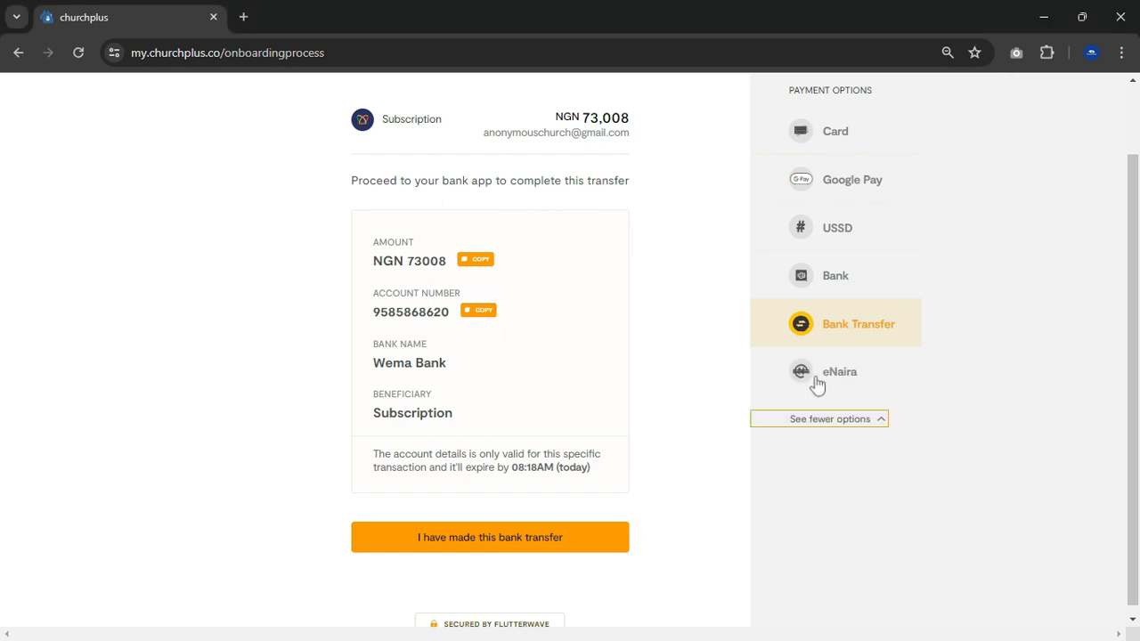
- Finish the mobile app onboarding setup from the Subscription stage
scroll(522, 485, down, 1)
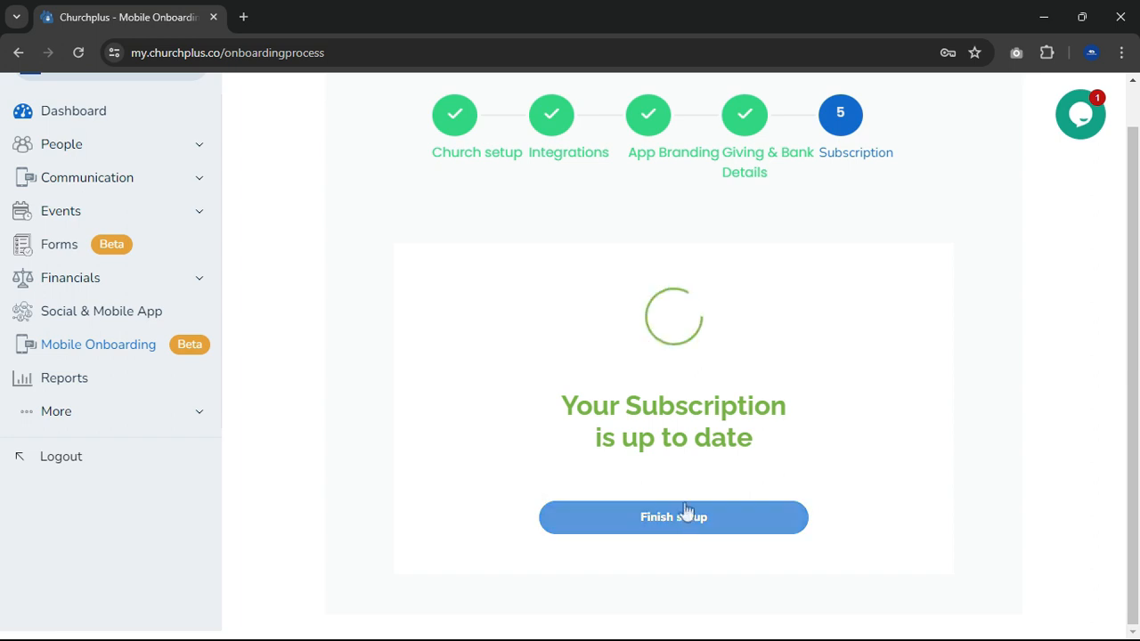
scroll(688, 501, up, 1)
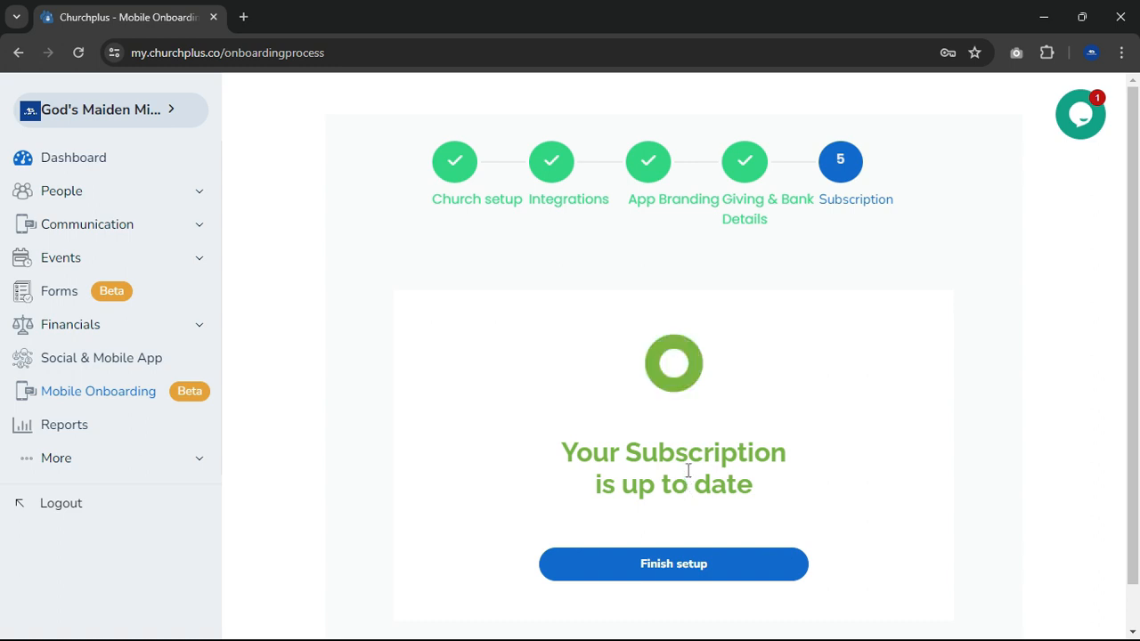
click(732, 565)
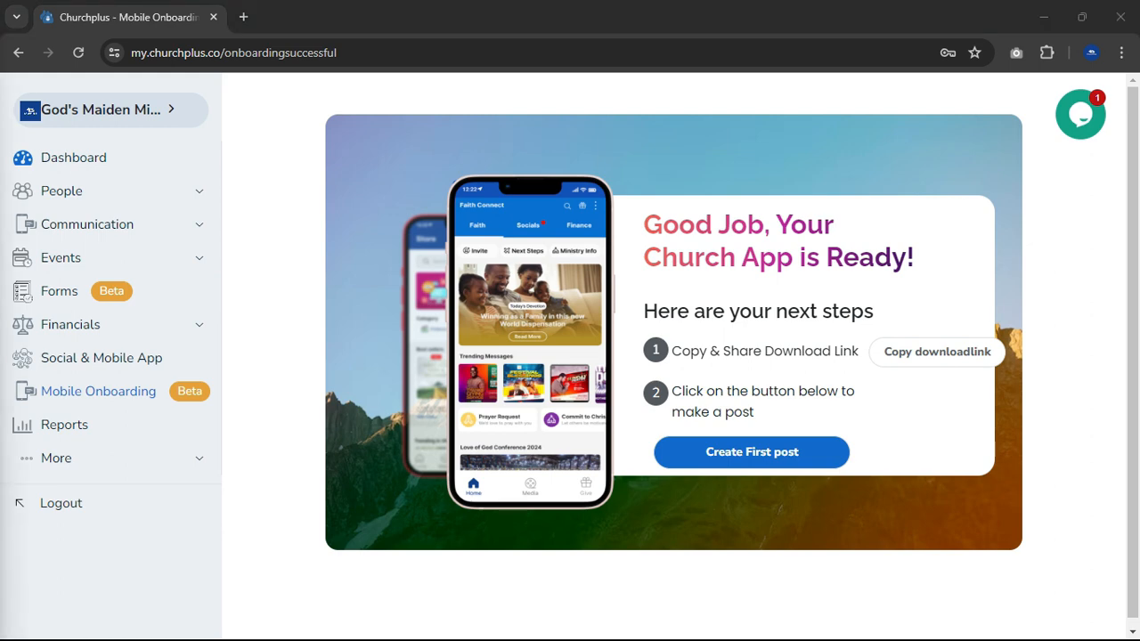
- Copy the church app's download link, and open the new post form to create the first post
click(950, 356)
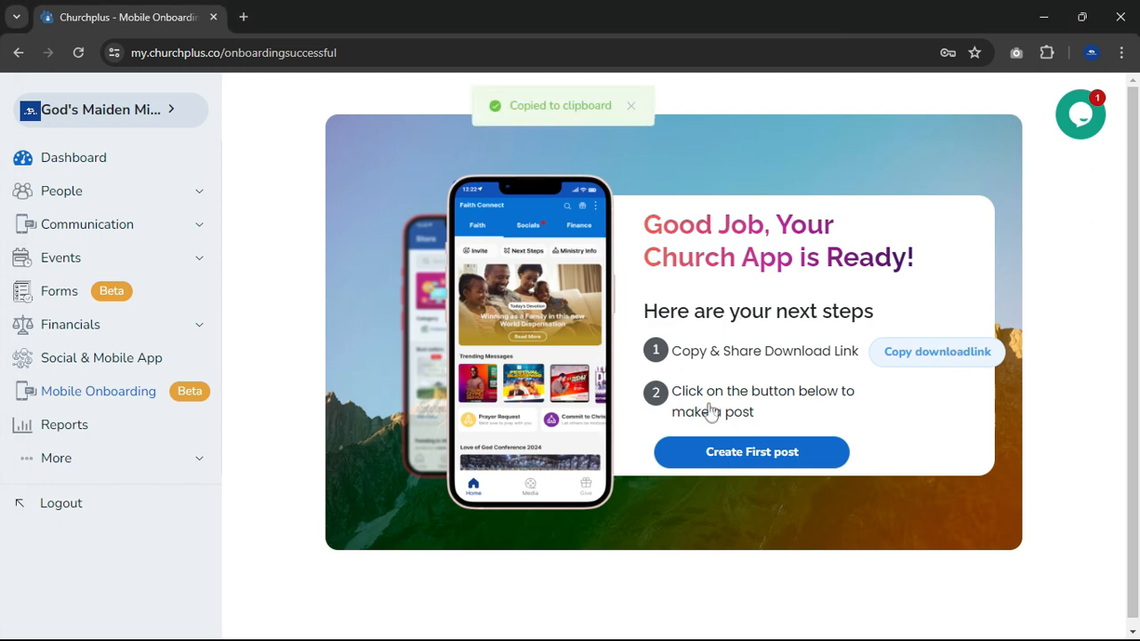
click(757, 450)
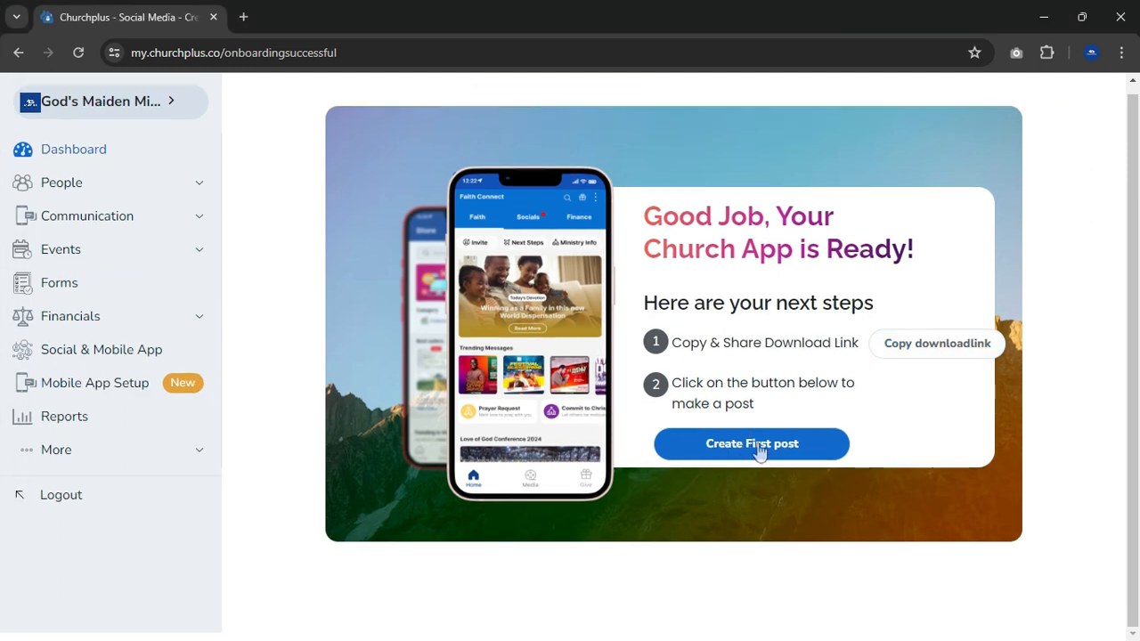
click(757, 450)
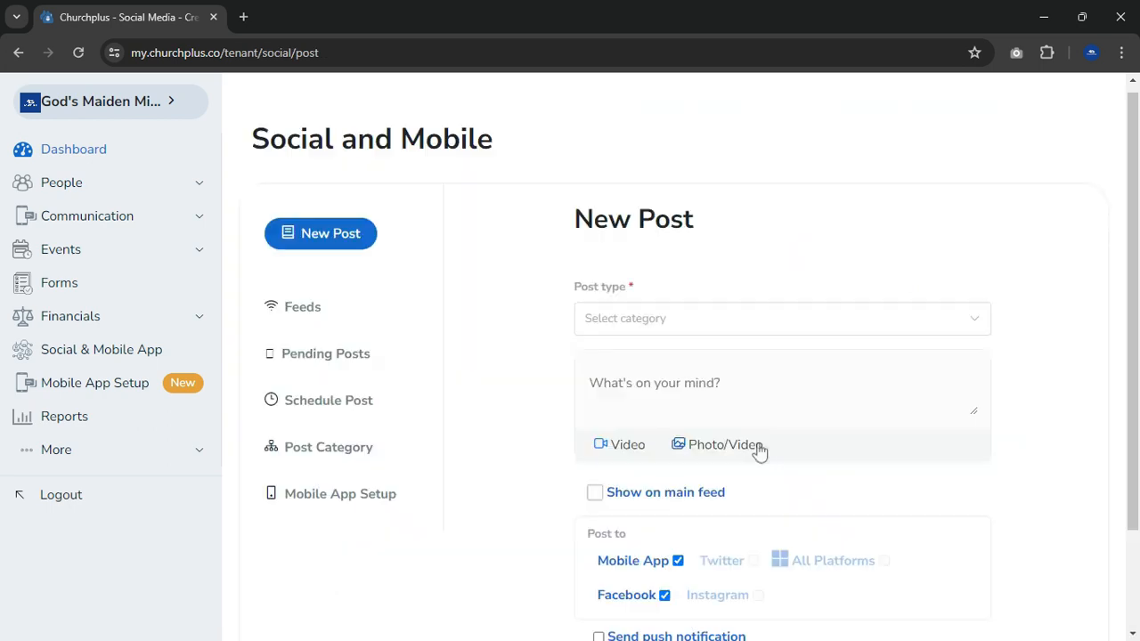